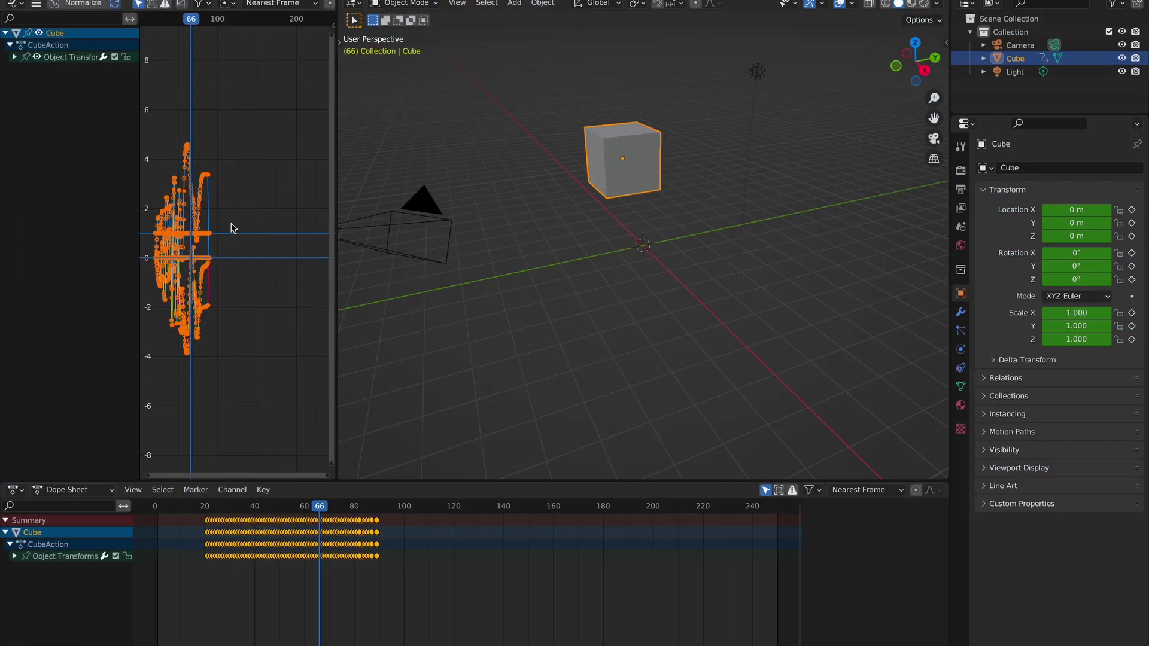
Show the Graph Editor's keyframe Smooth menu, then its Blend menu.
key(alt+o)
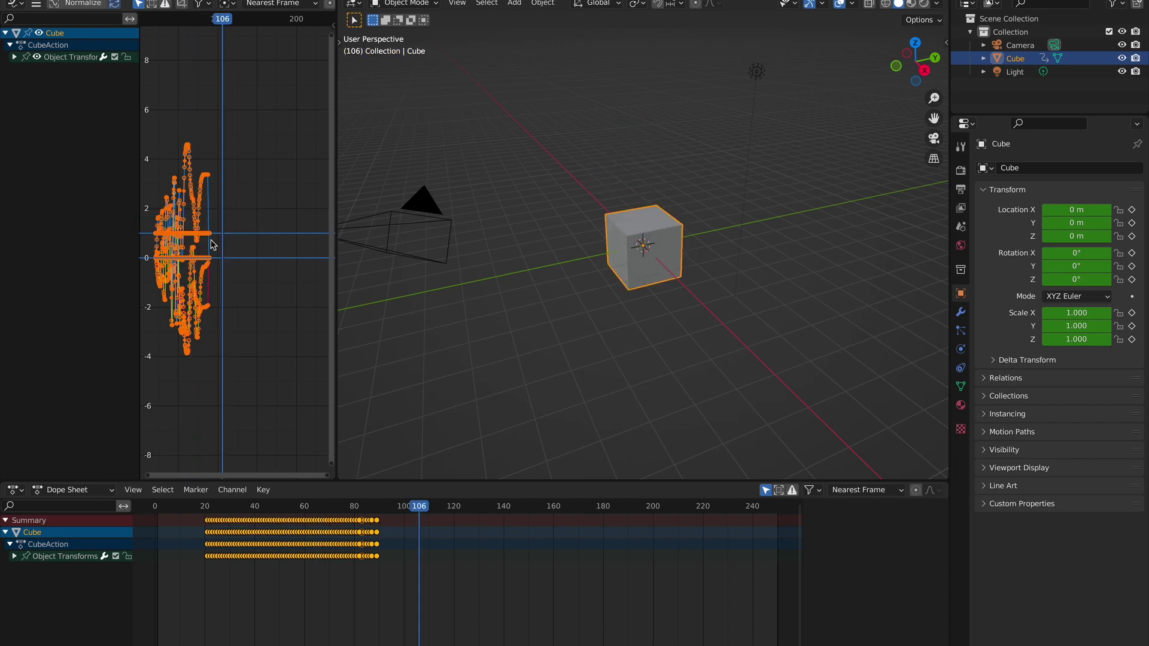
key(shift+alt+d)
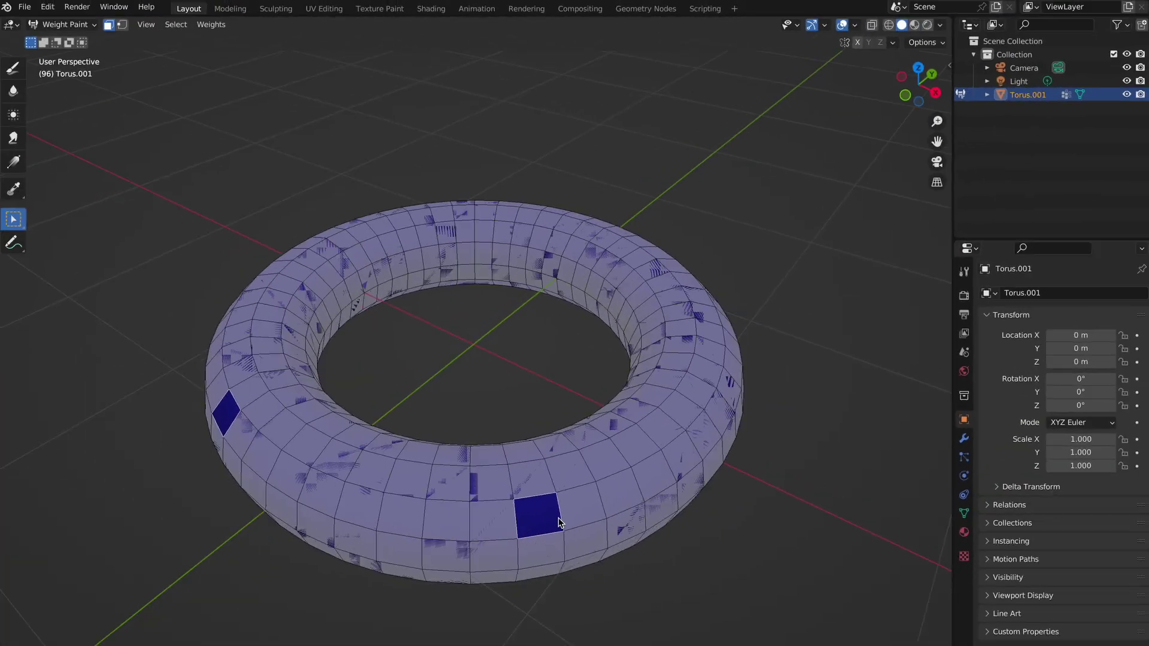
Expand the torus's Weight Paint face selection with Select More, then revert it to a small patch.
middle_drag(641, 472, 635, 471)
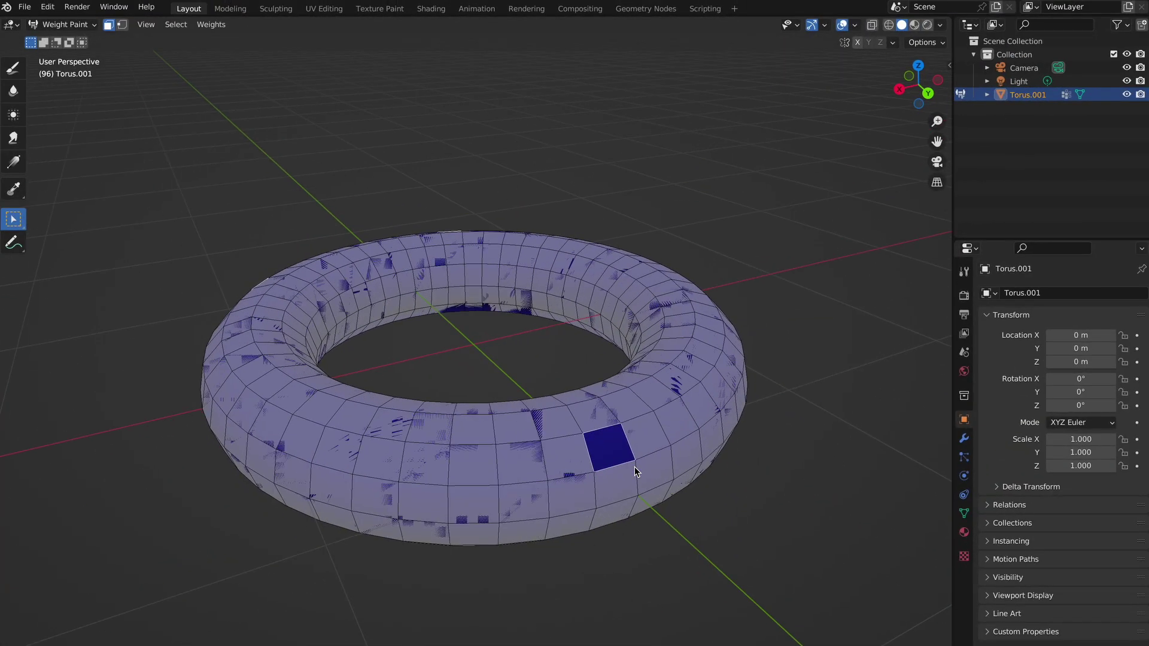
key(ctrl+KP_Add)
key(ctrl+KP_Add)
key(ctrl+KP_Add)
key(ctrl+KP_Add)
key(ctrl+KP_Add)
key(ctrl+KP_Add)
key(ctrl+KP_Add)
key(ctrl+KP_Add)
key(ctrl+KP_Add)
key(ctrl+KP_Add)
key(ctrl+KP_Add)
key(ctrl+KP_Add)
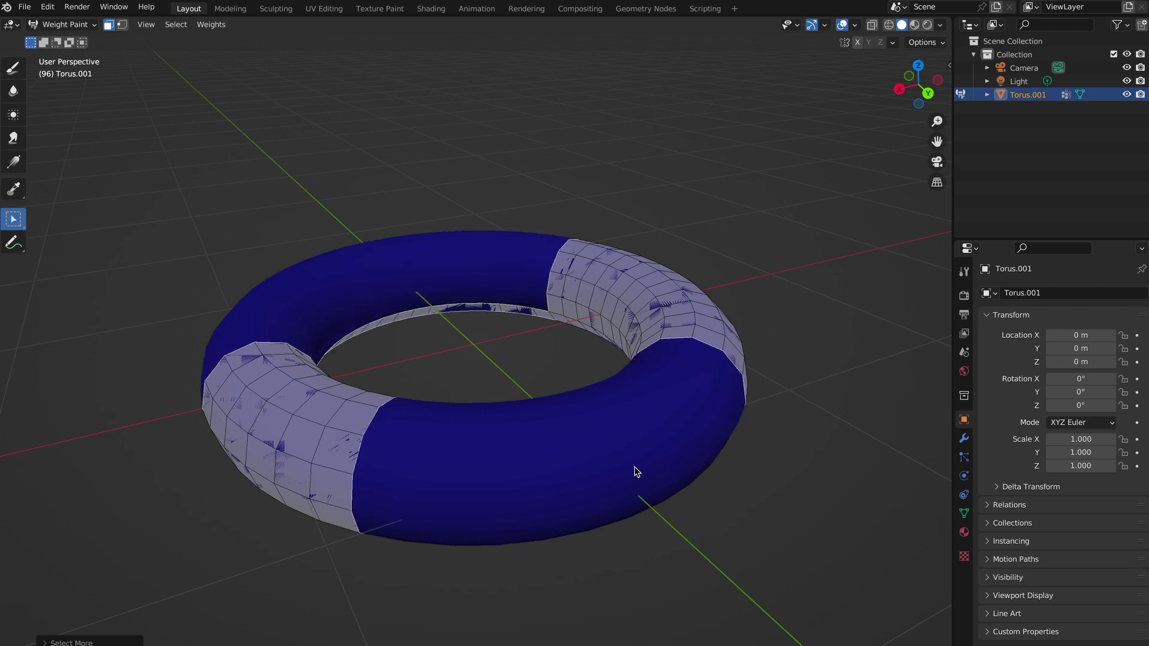
key(ctrl+z)
key(ctrl+z)
key(ctrl+z)
key(ctrl+z)
key(ctrl+z)
key(ctrl+z)
key(ctrl+z)
key(ctrl+z)
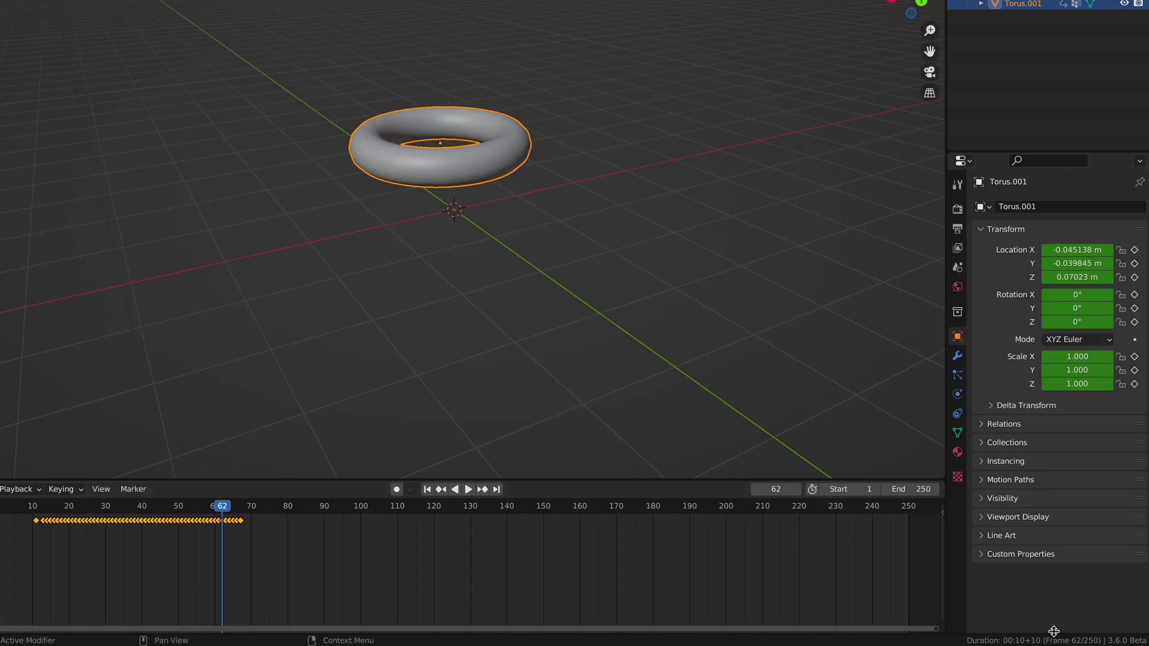
Play the torus's location animation backwards, then jump the playhead to the next keyframe.
key(shift+ctrl+space)
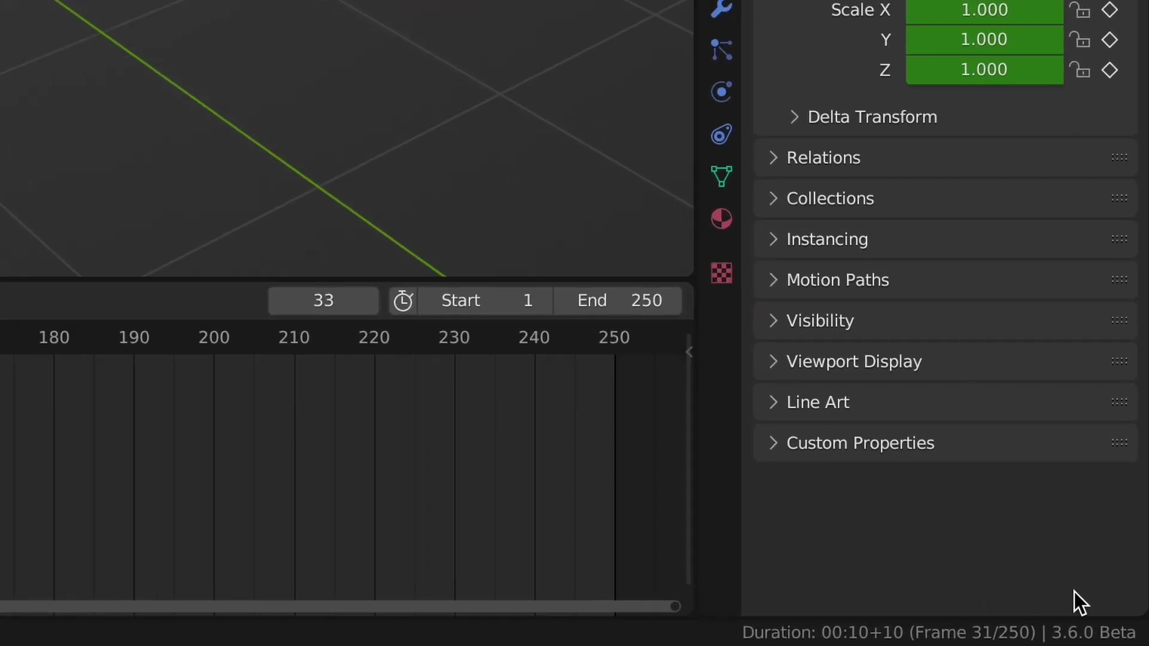
key(Up)
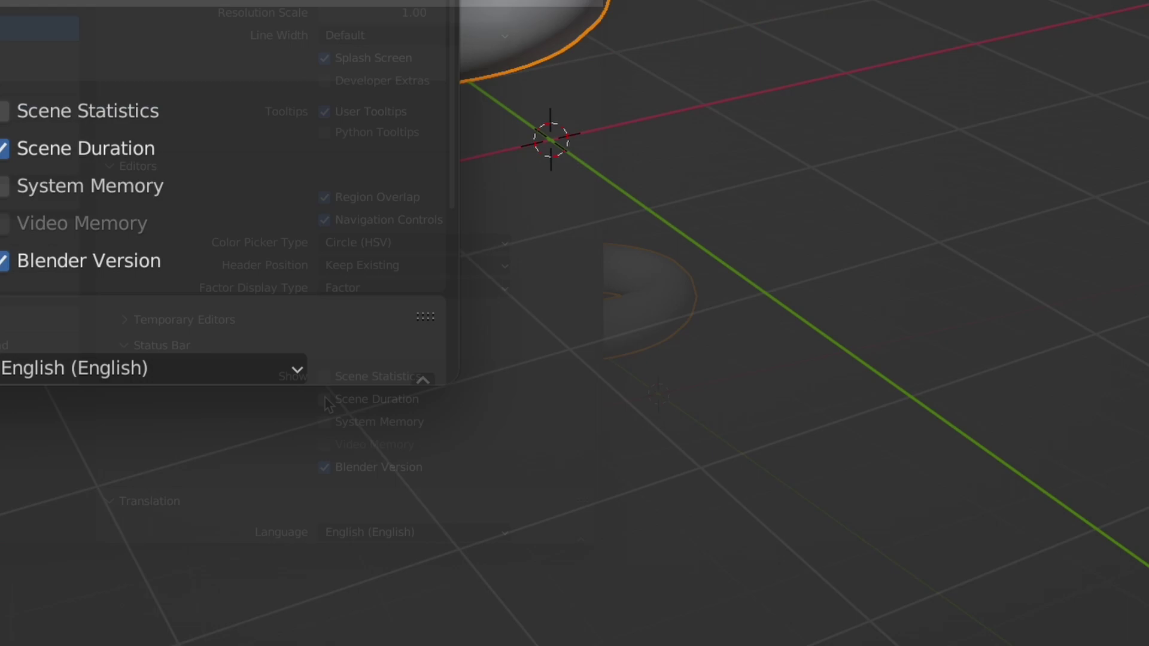
Toggle Scene Duration off and on in the status bar, then frame the selected location channels.
click(353, 390)
click(352, 391)
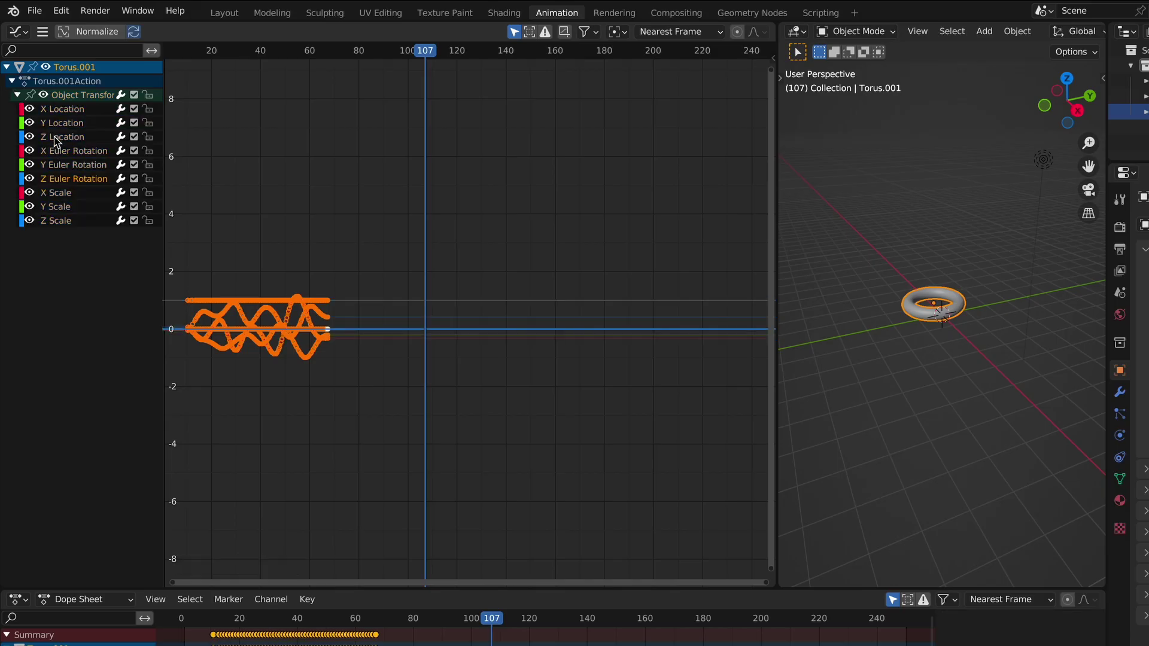
right_click(60, 139)
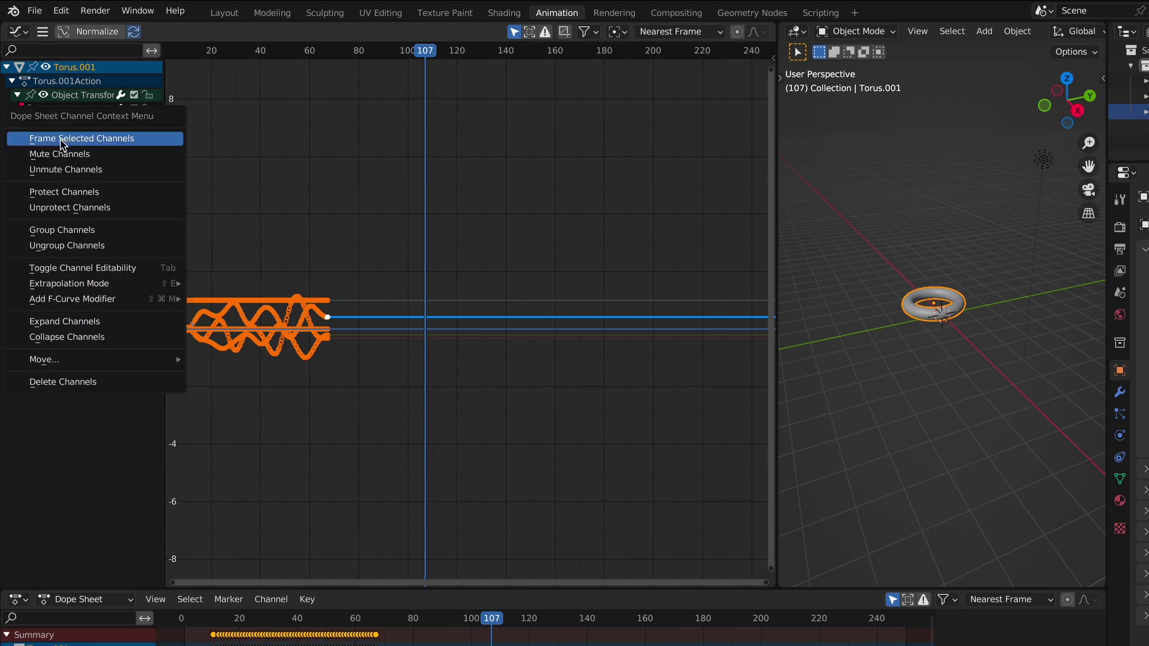
click(86, 138)
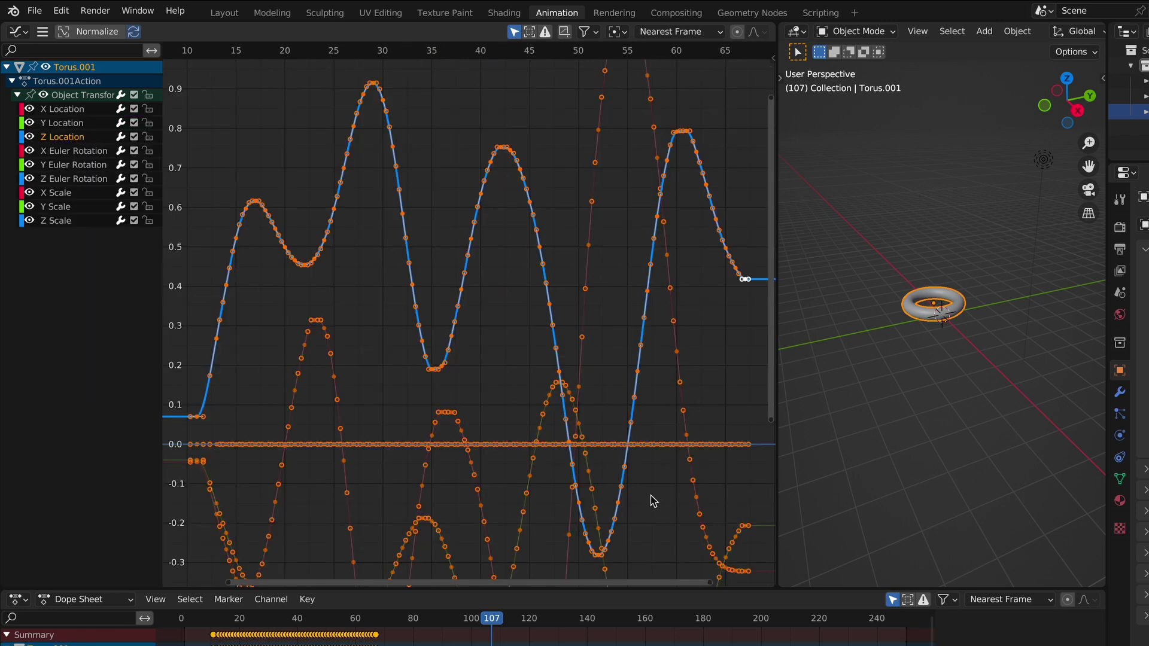
Select the X Euler Rotation channel and frame the flat rotation curves.
click(48, 153)
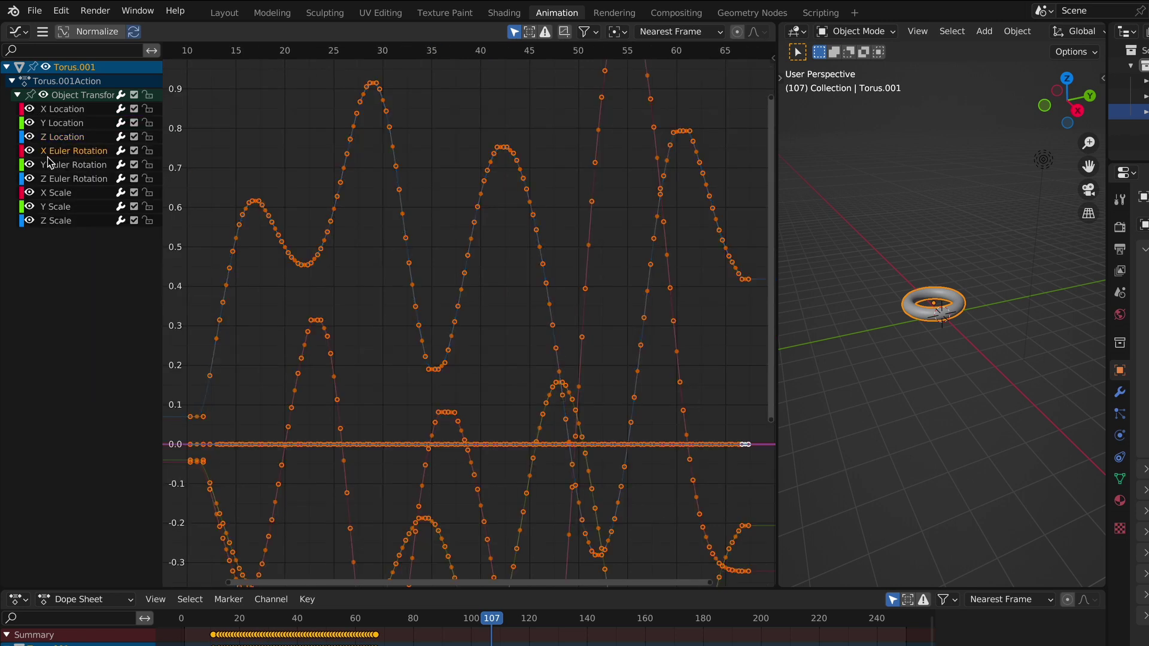
right_click(67, 186)
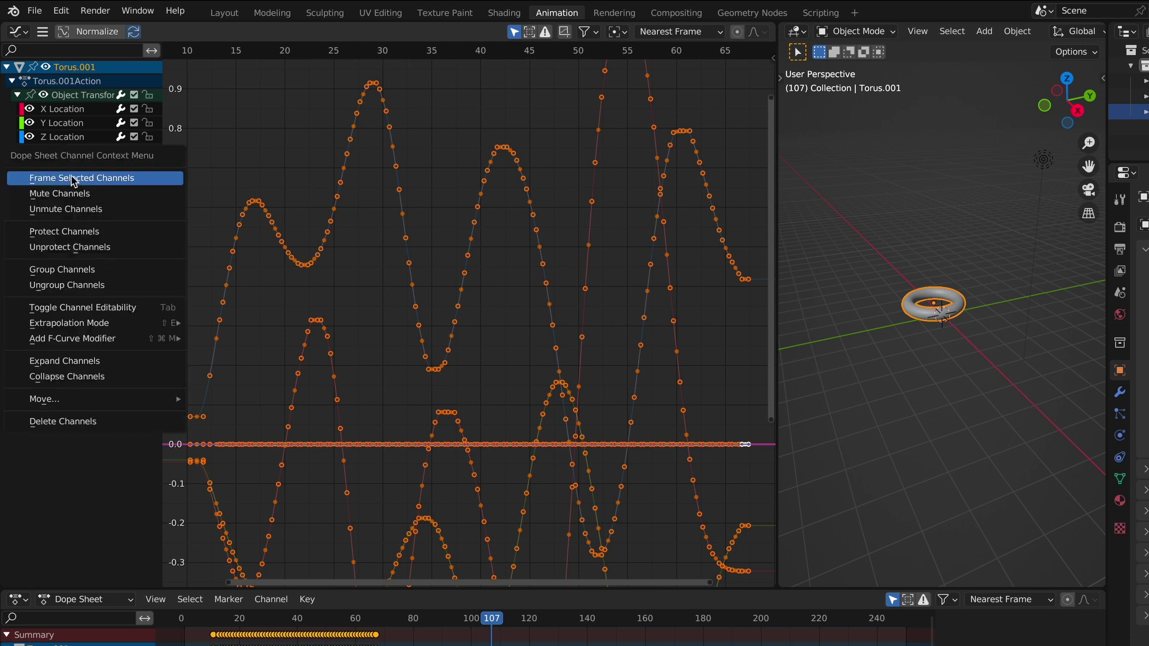
click(85, 178)
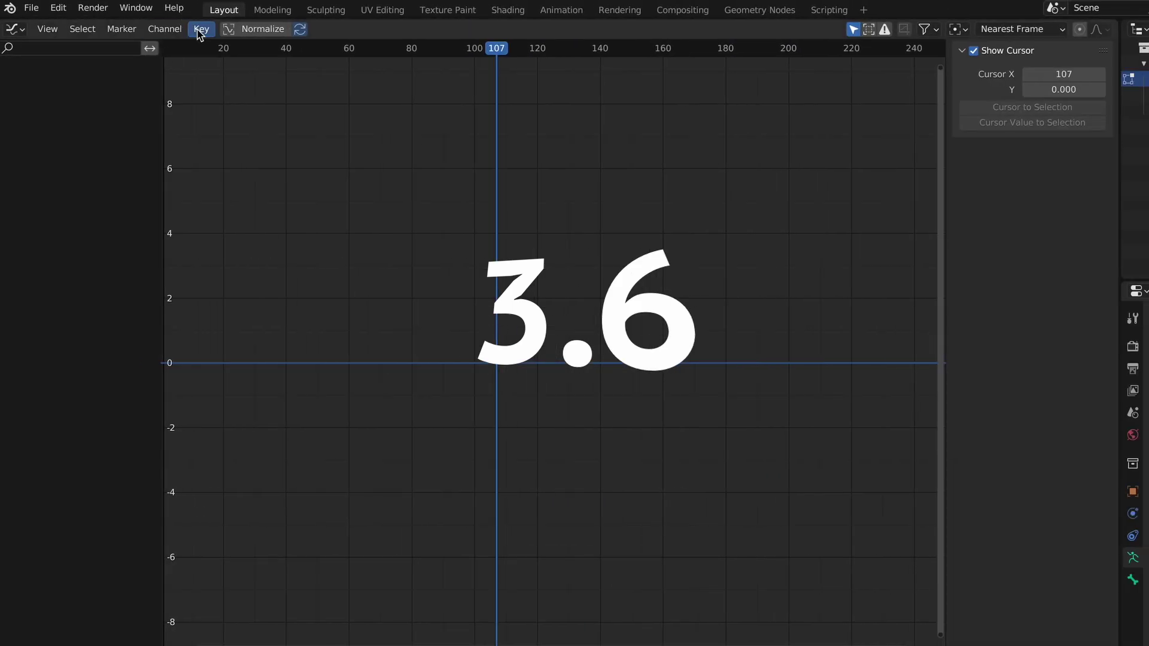
Browse the Graph Editor's Key menu, viewing the new Blend and Smooth submenus.
click(201, 29)
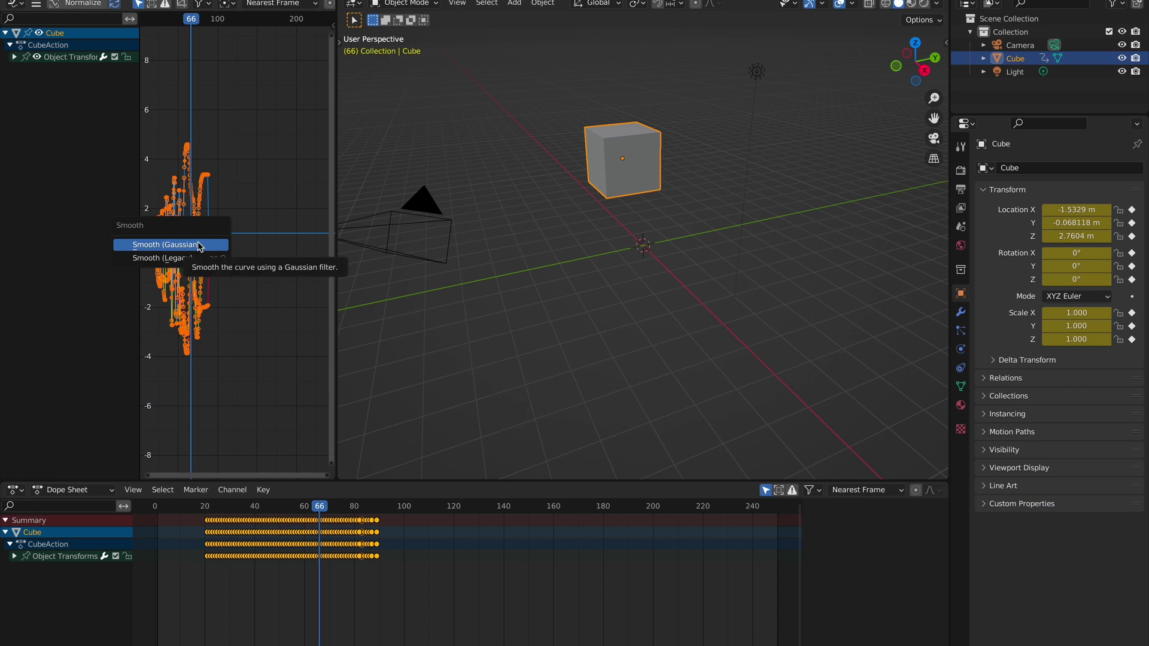
click(197, 241)
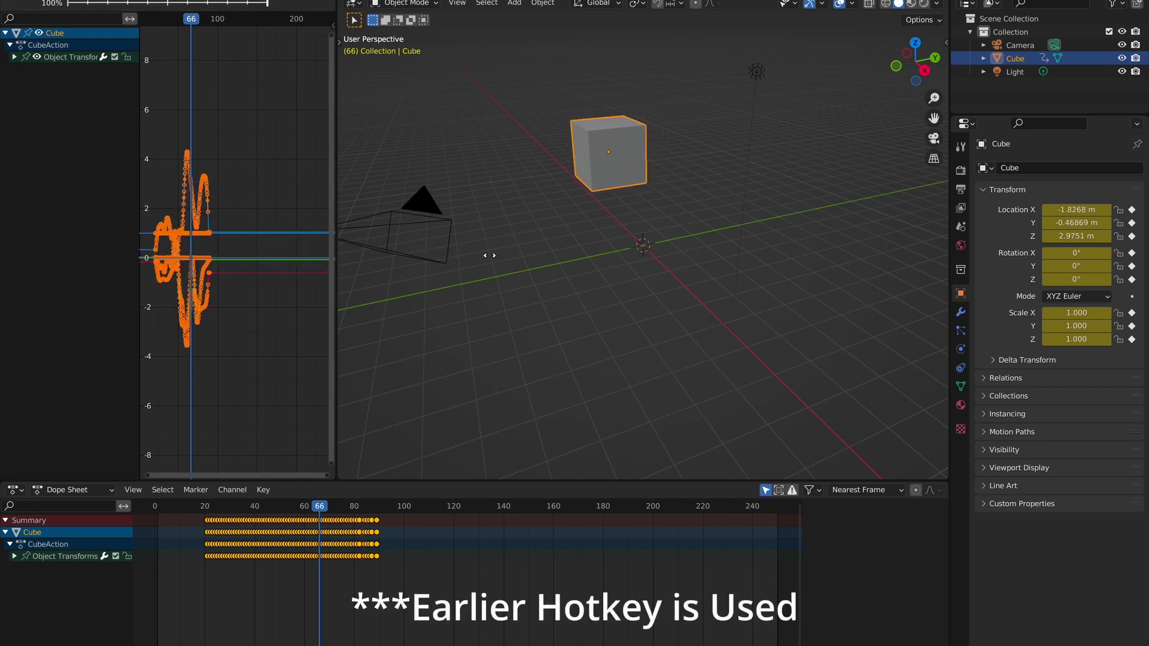
Play the Gaussian-smoothed cube animation and deselect all keyframes.
key(space)
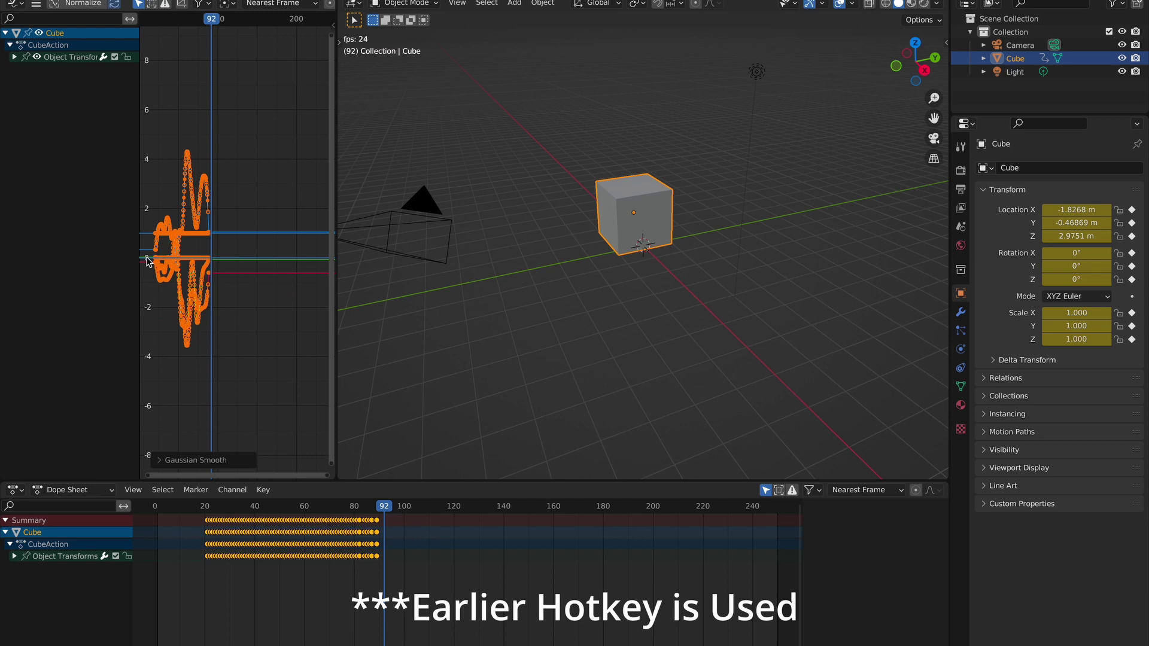
click(166, 36)
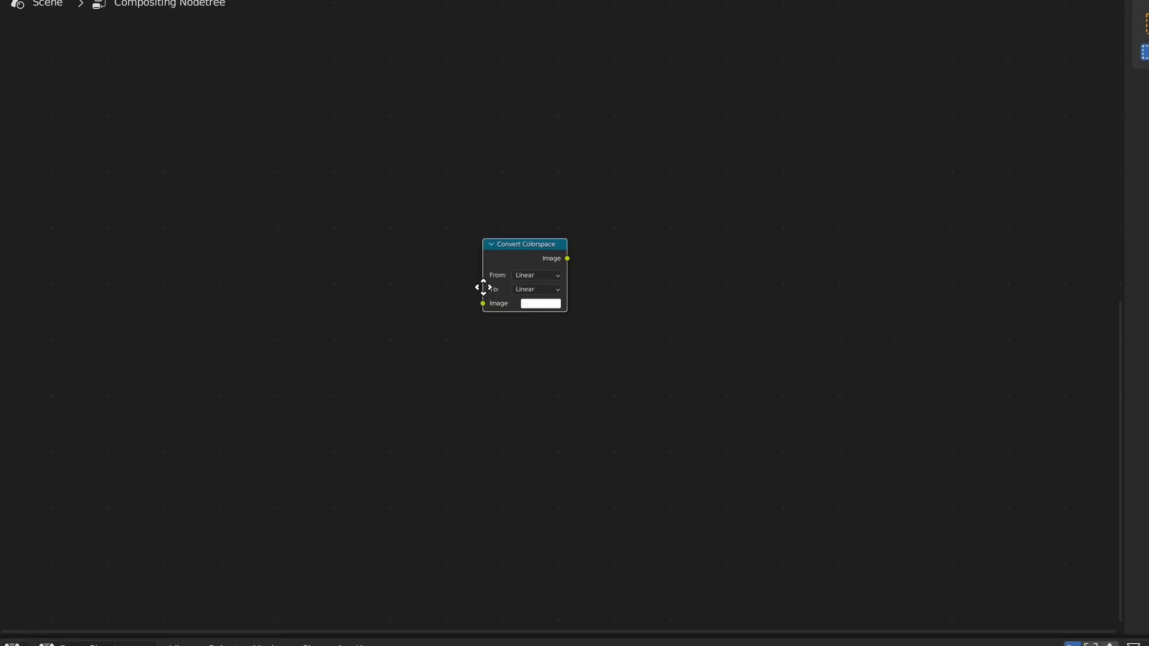
Place Convert Colorspace, Plane Track Deform, Denoise, Stabilize 2D, Mask, Corner Pin and Texture nodes.
click(417, 264)
click(560, 166)
click(540, 288)
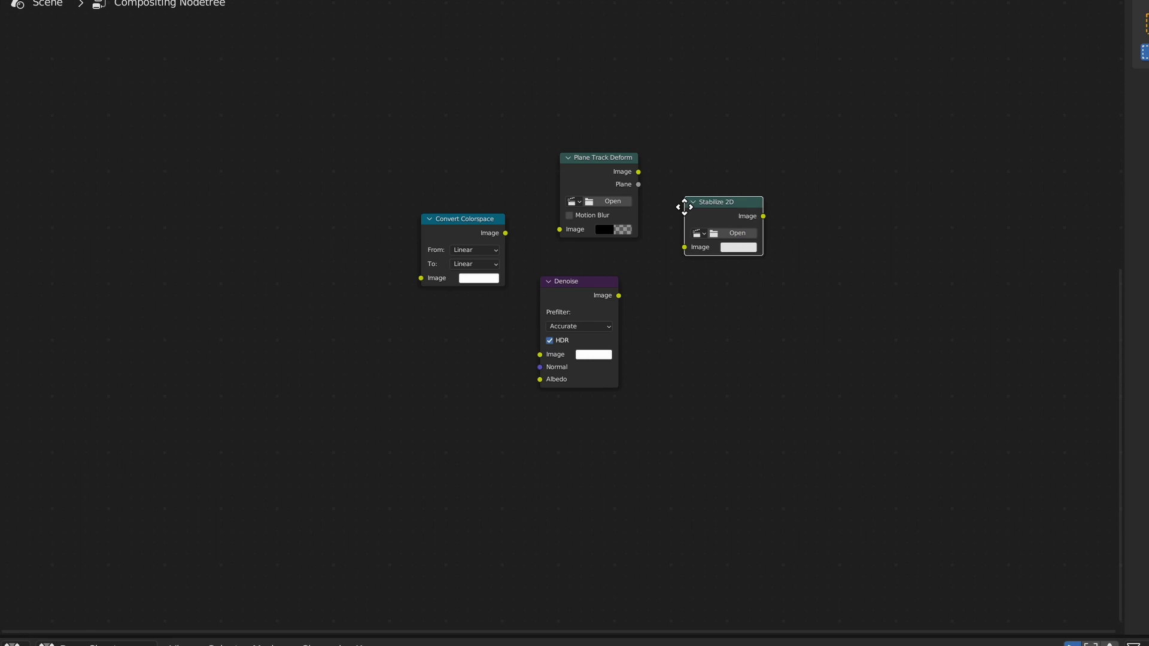
click(695, 217)
click(732, 345)
click(443, 399)
click(862, 205)
Place ID Mask, Map UV, Defocus, Displace, Z Combine and Anti-Aliasing nodes.
click(634, 451)
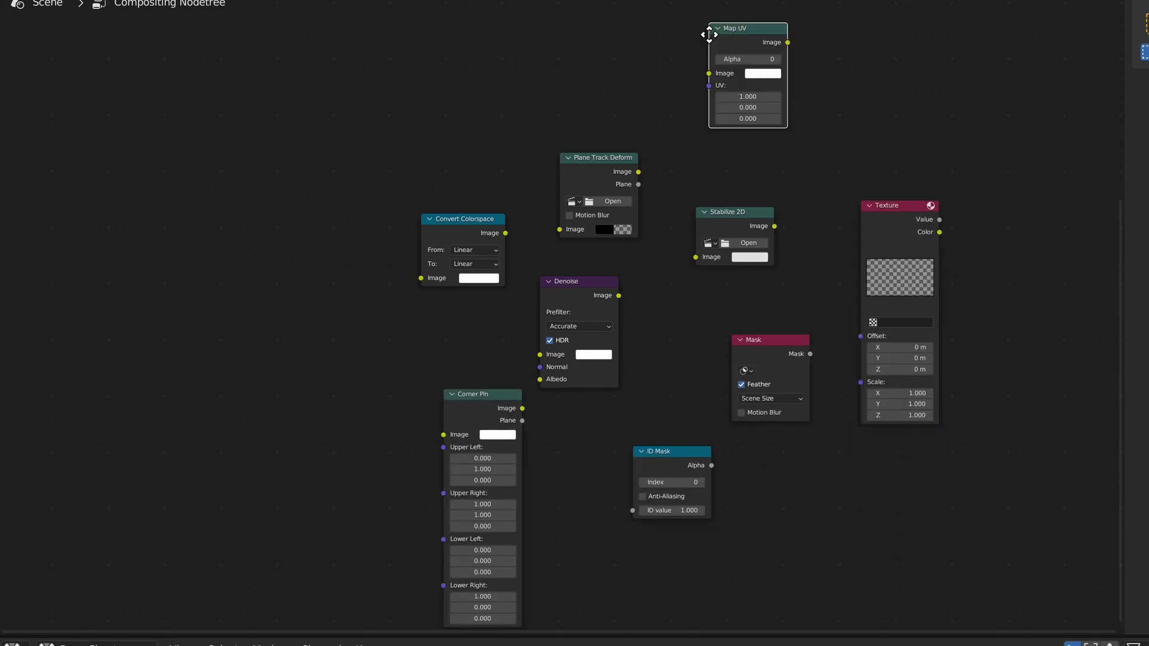
click(710, 29)
click(288, 30)
click(206, 262)
click(264, 399)
click(89, 510)
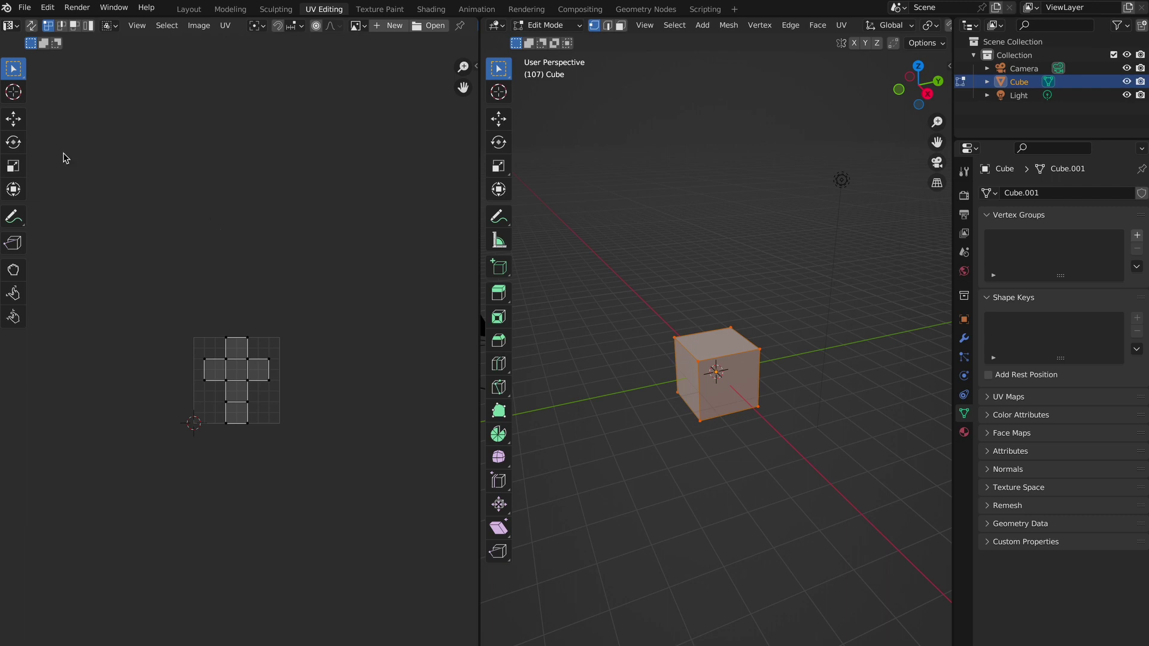
Run Pack Islands on the cube's UVs and expand its margin and rotation options.
right_click(228, 262)
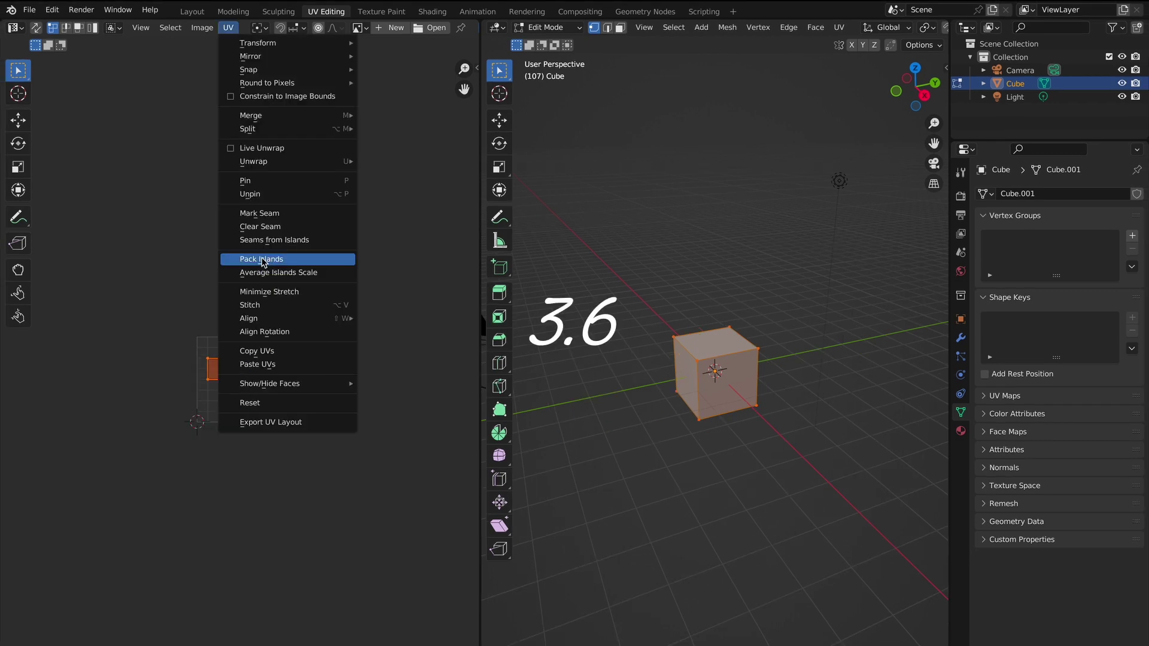
click(256, 259)
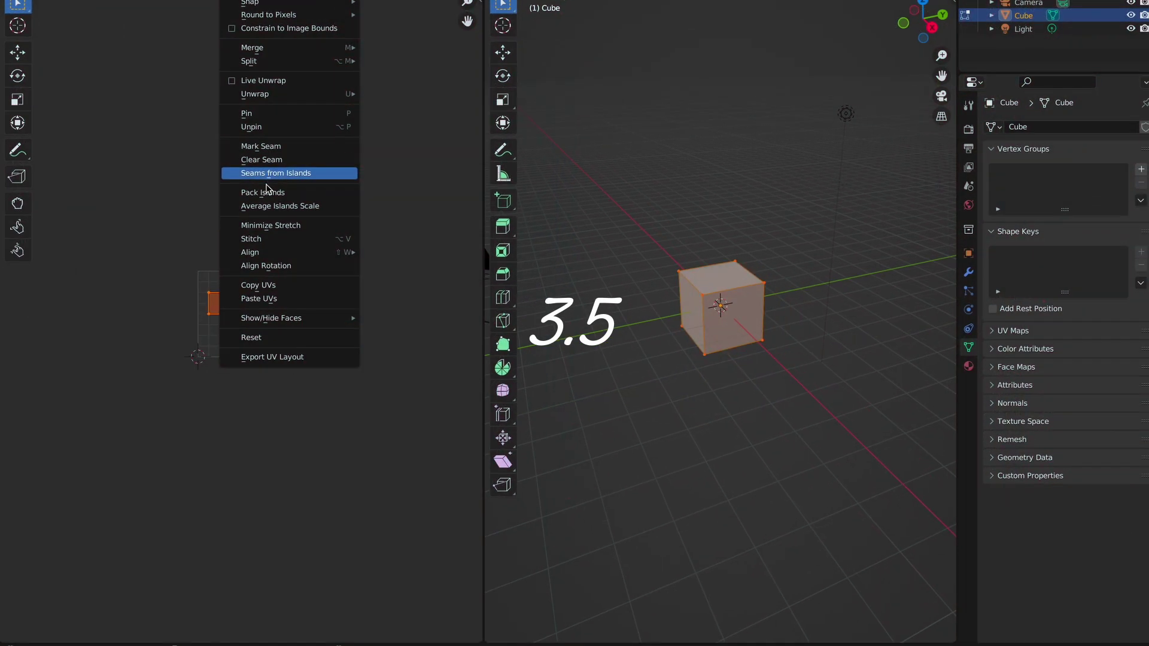
click(268, 195)
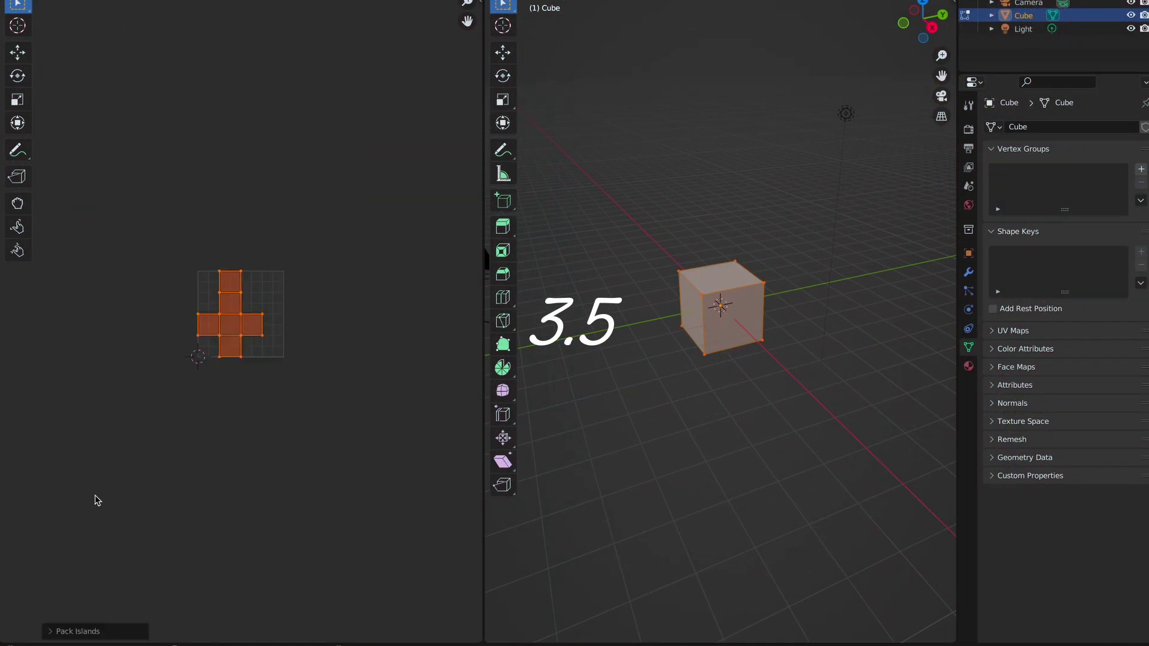
click(51, 631)
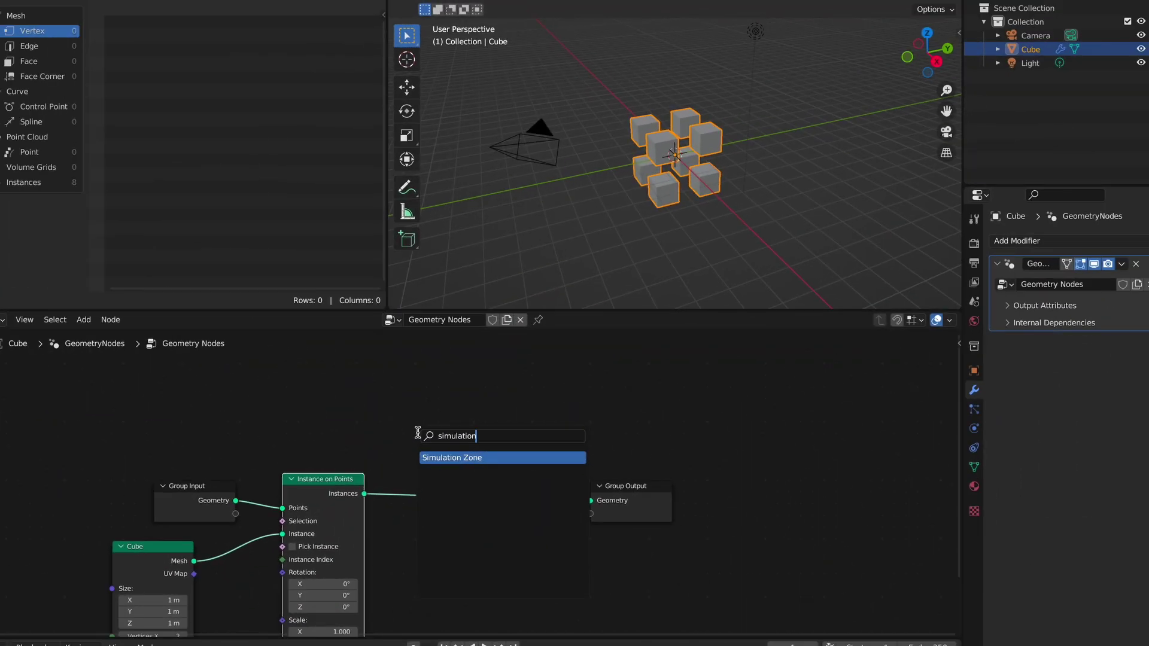
Add a Simulation Zone and route Instance on Points' instances through it to Group Output.
key(Return)
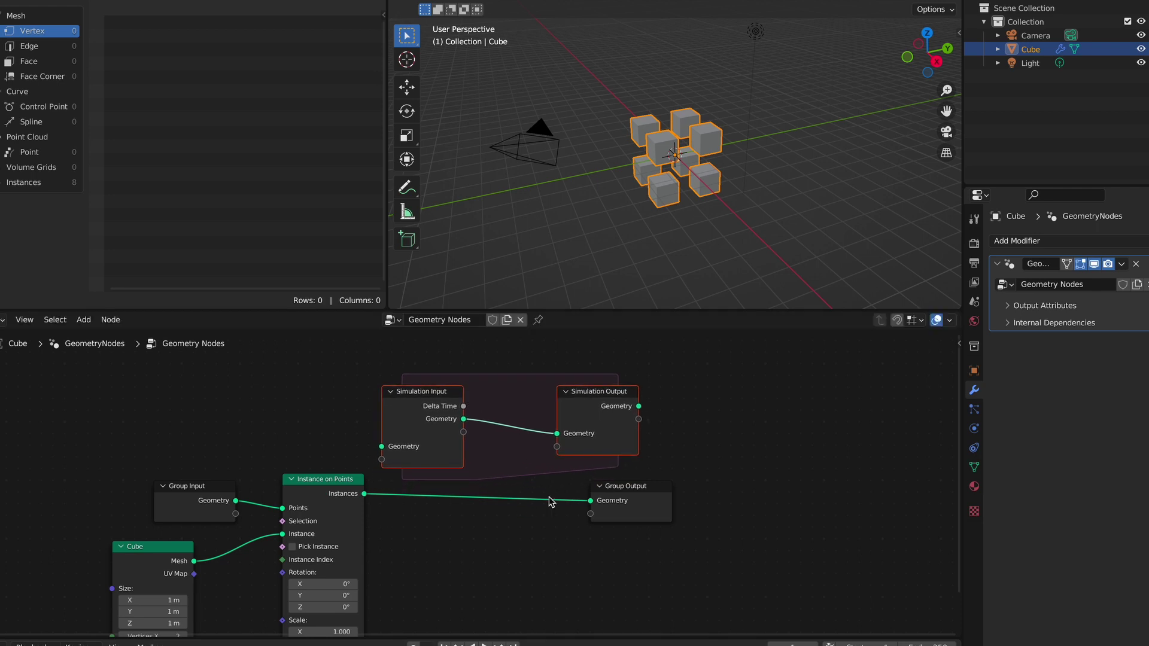
drag(380, 452, 381, 449)
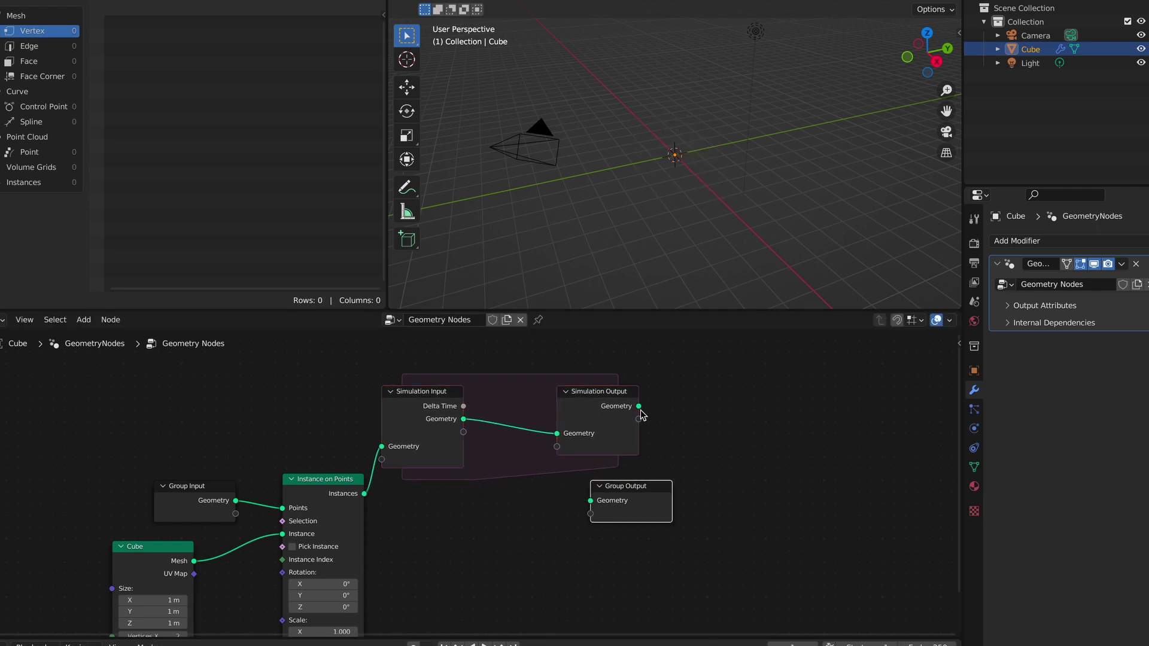
drag(589, 516, 814, 497)
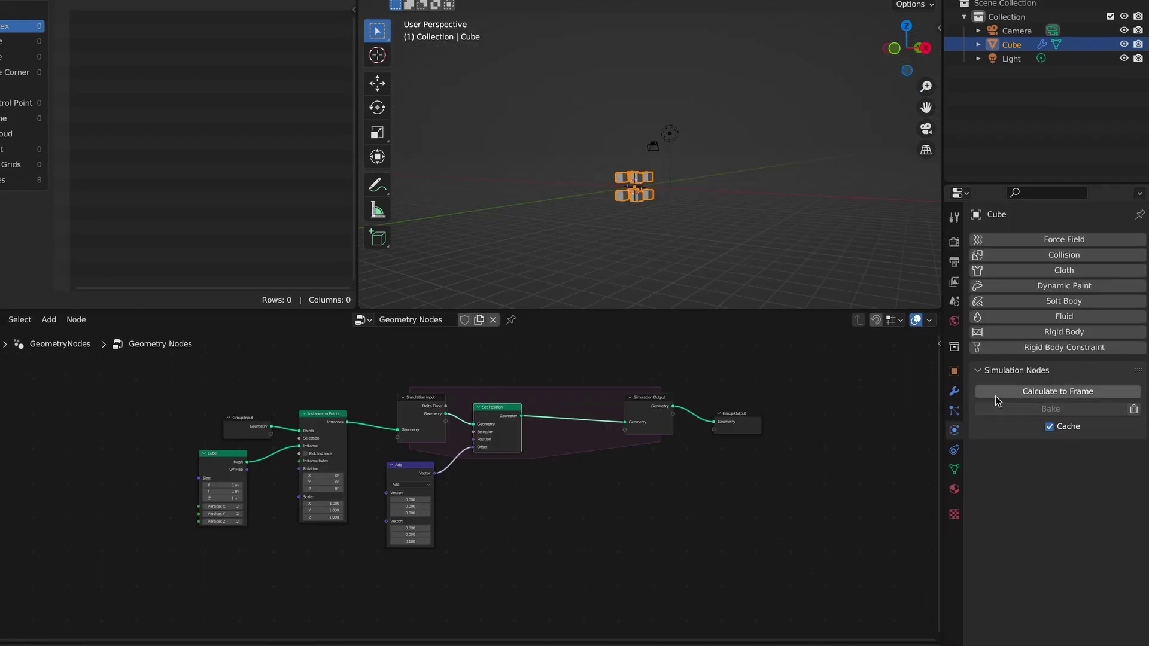
scroll(581, 413, down, 2)
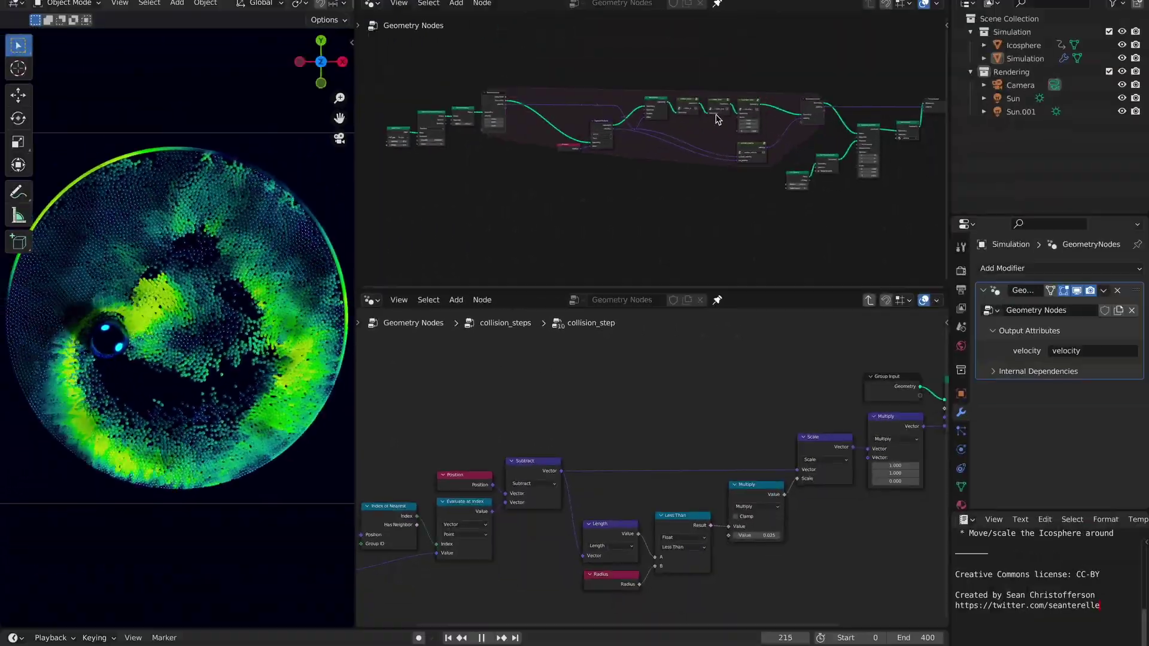
Zoom around the simulation node tree, then move close to the sphere and snap to a side view.
scroll(712, 120, up, 4)
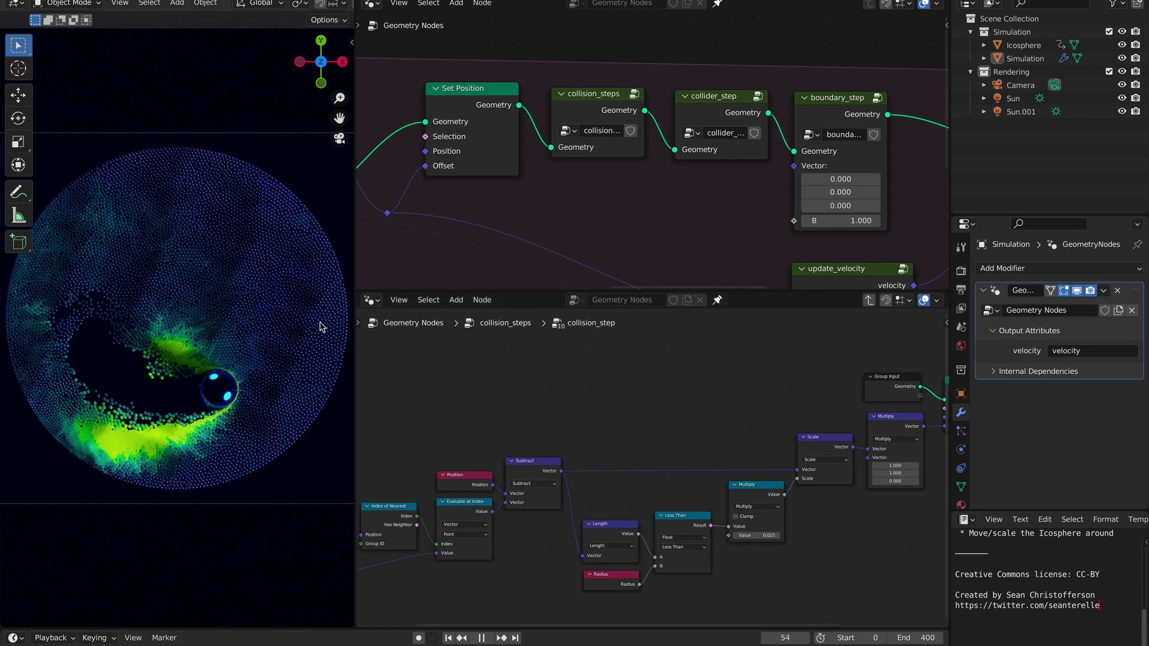
scroll(568, 158, down, 7)
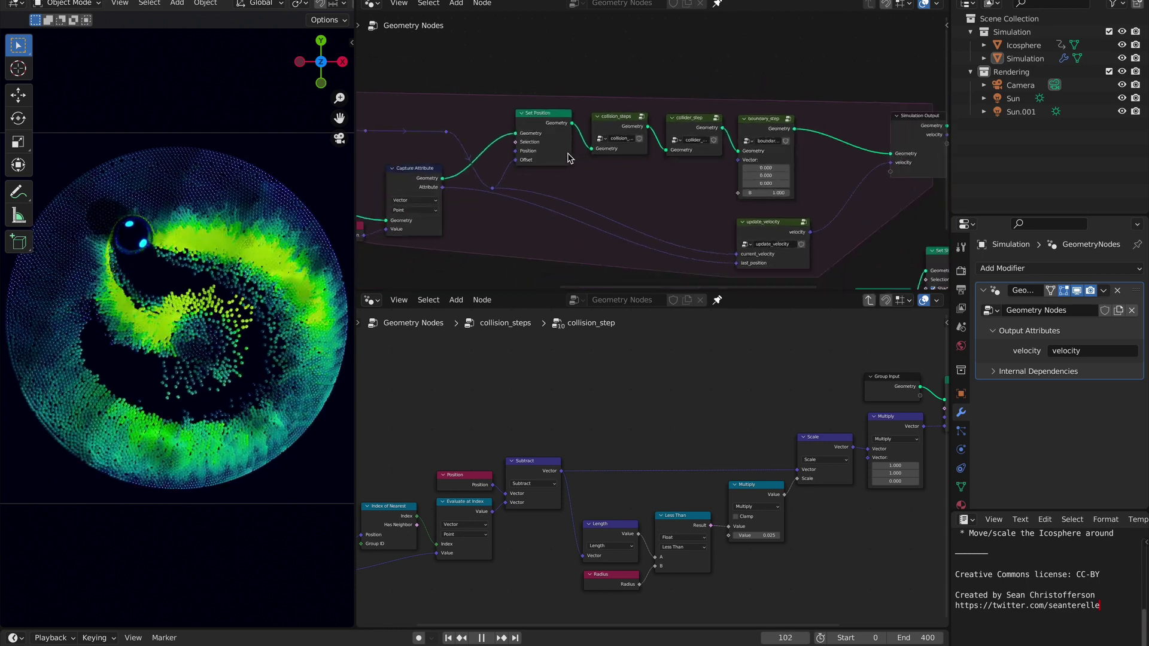
scroll(568, 158, down, 2)
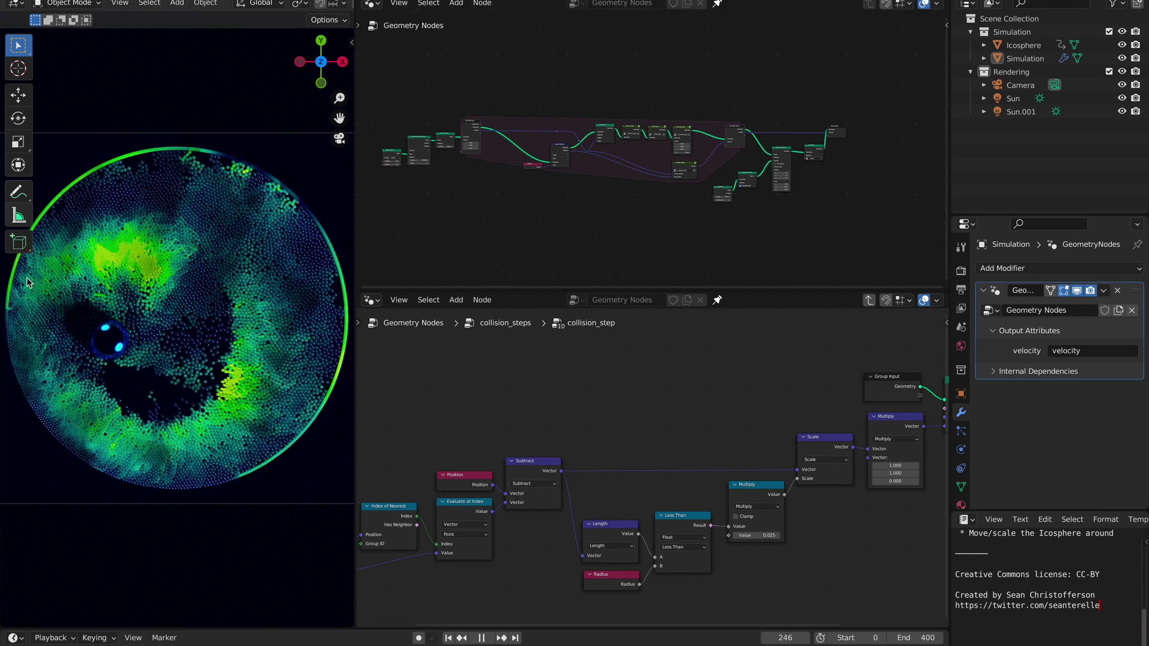
middle_drag(150, 365, 133, 392)
scroll(134, 395, up, 6)
key(ctrl+KP_3)
Pause the sphere simulation at frame 23 and zoom onto Mesh Circle, Distribute Points on Faces and Set Point Radius.
key(space)
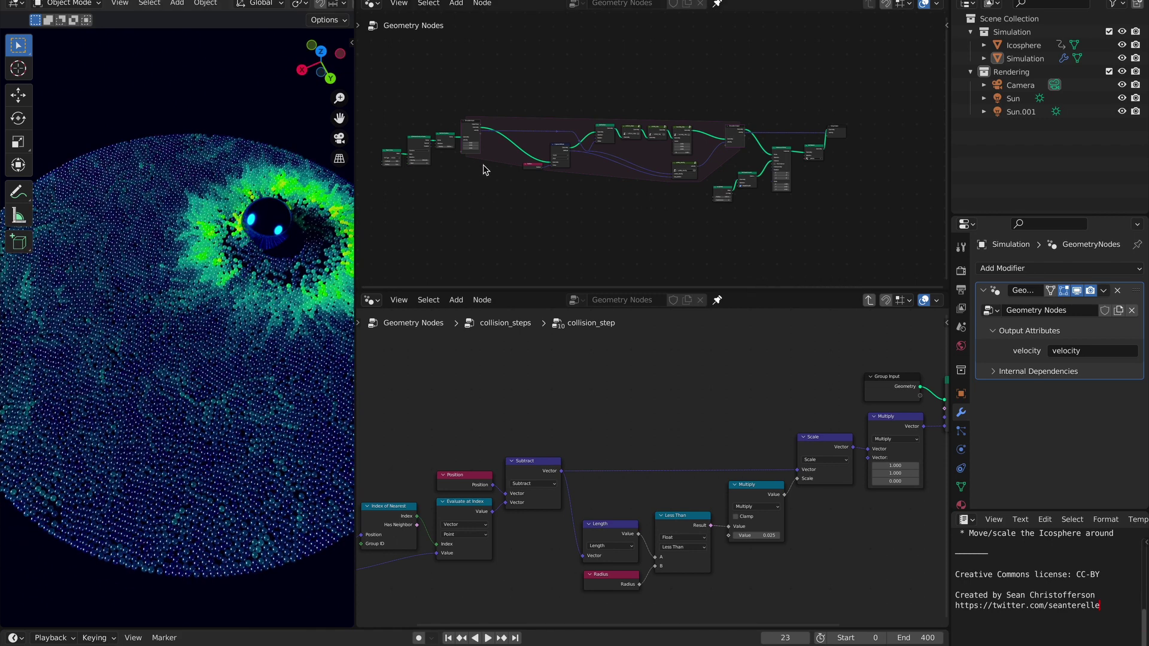
scroll(484, 174, up, 6)
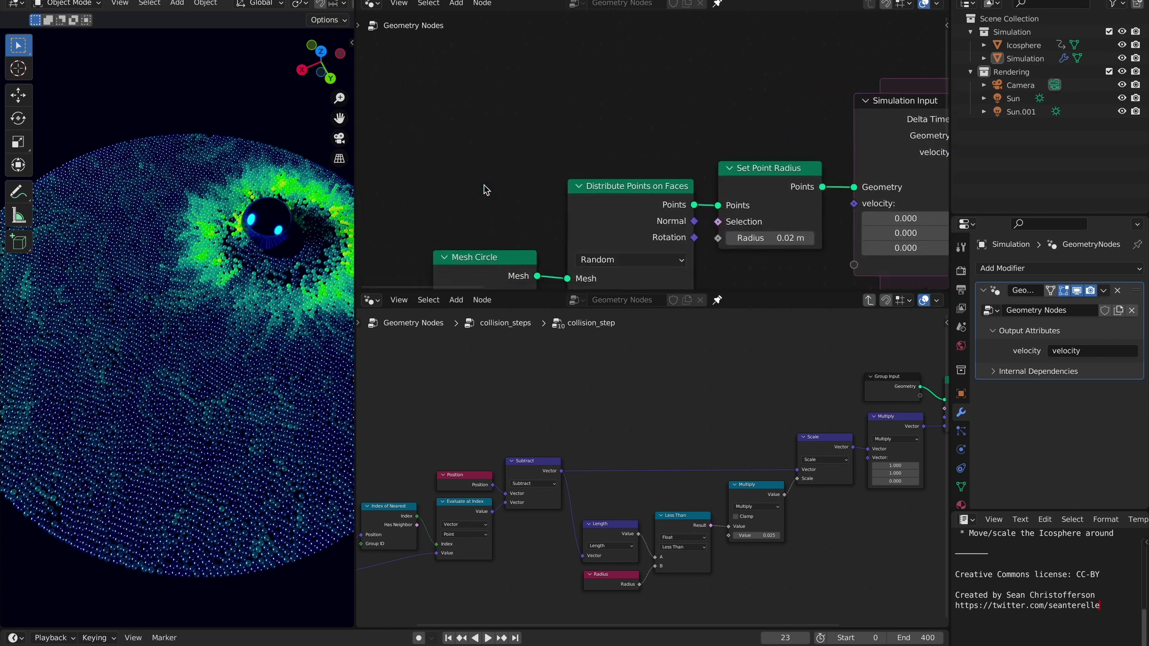
scroll(721, 190, down, 4)
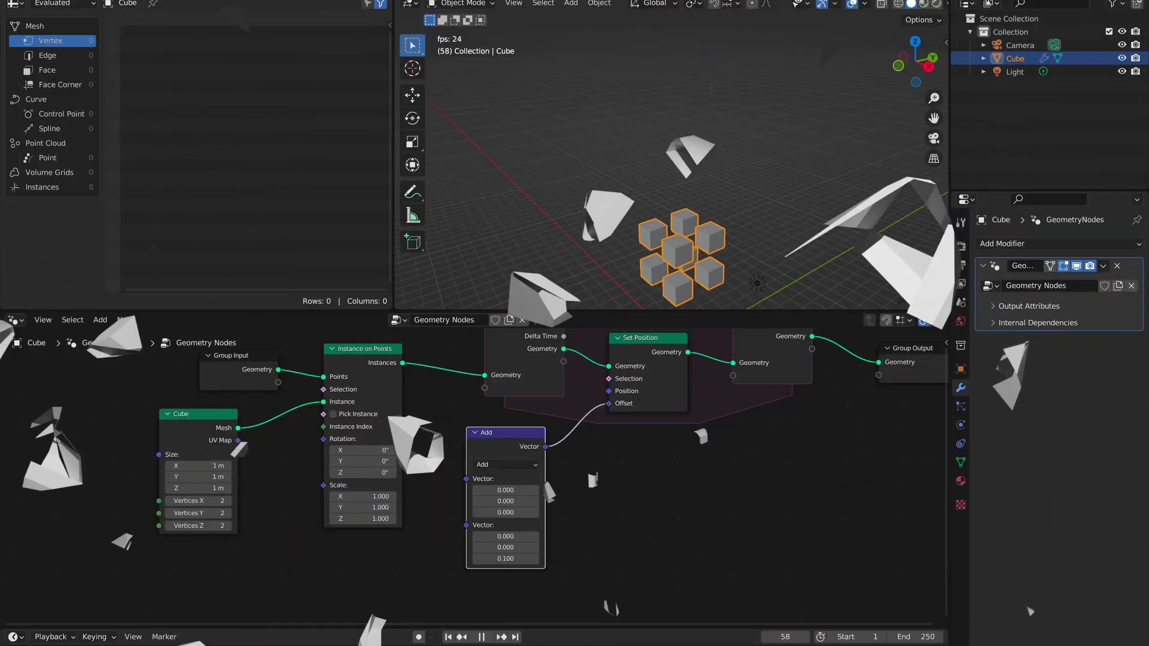
Bring the simulation zone's nodes into view, orbit above the cube grid and pause playback.
middle_drag(626, 317, 618, 389)
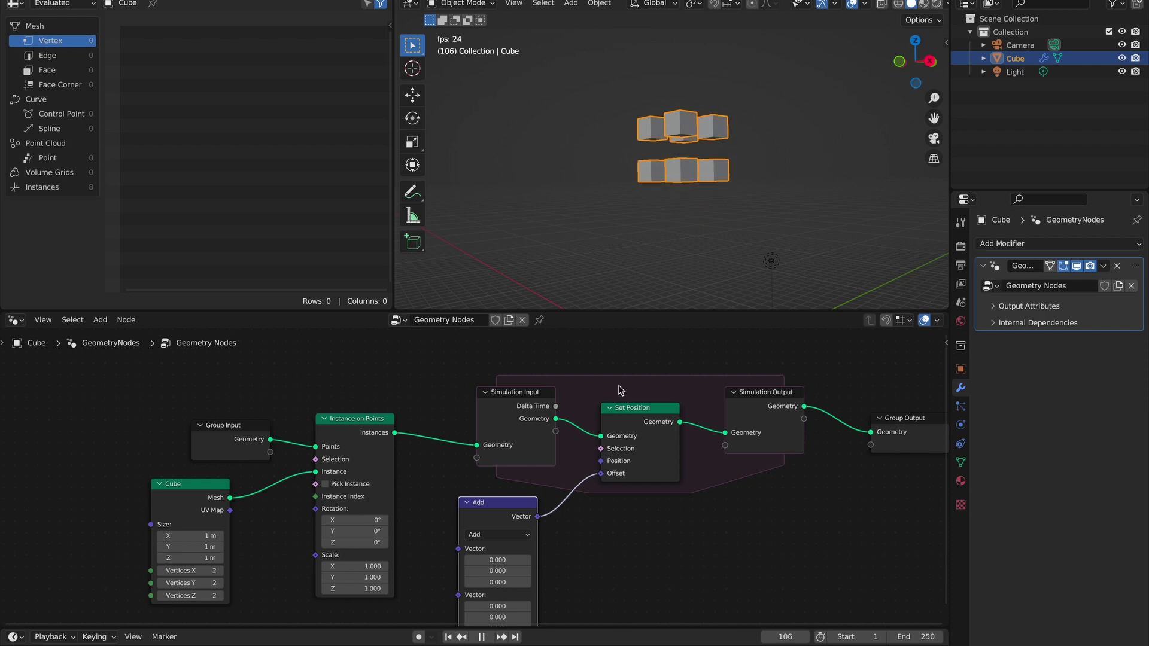
middle_drag(657, 288, 686, 230)
key(space)
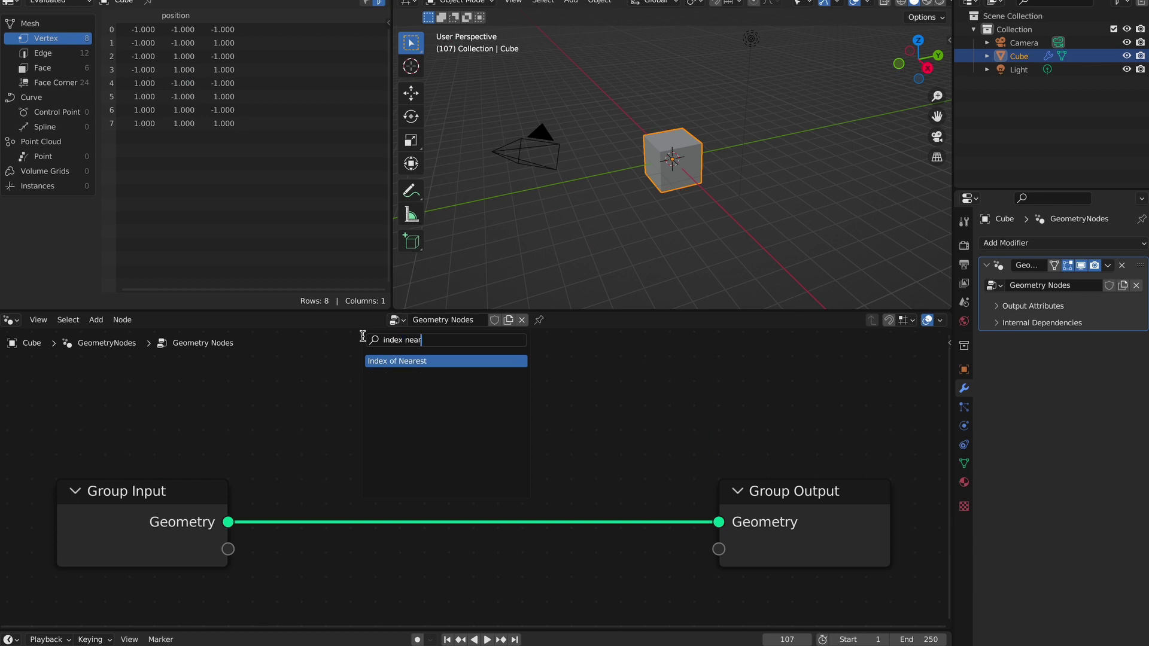
Add an Index of Nearest node, then insert Mesh to Volume onto the Group Input–Group Output link.
click(374, 367)
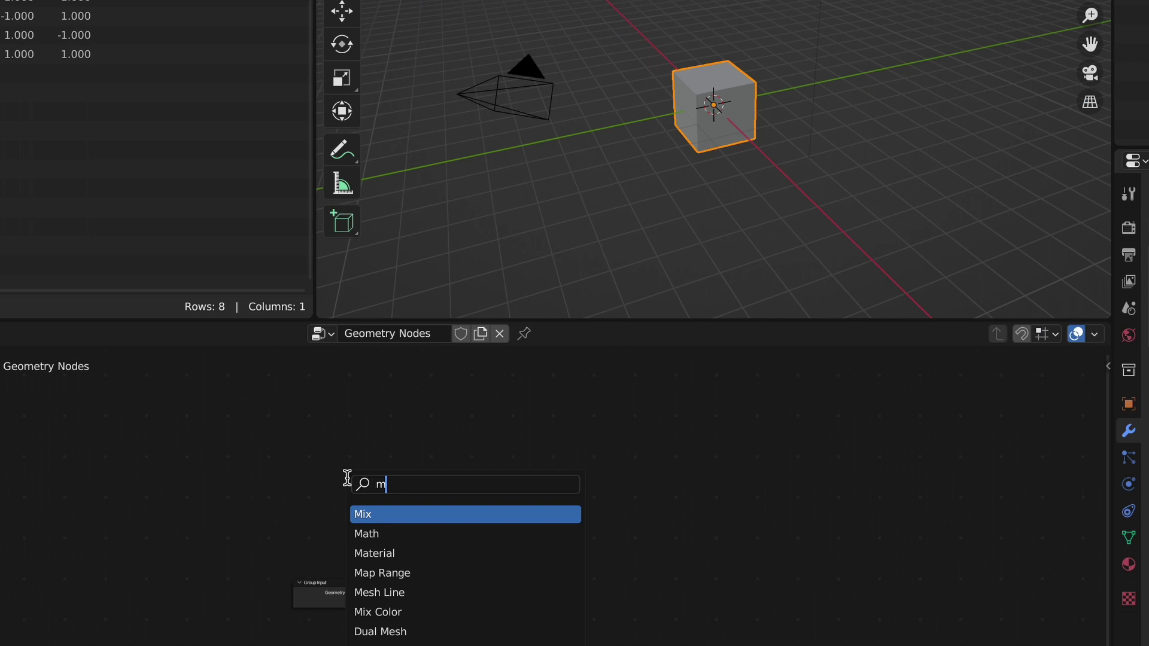
key(Return)
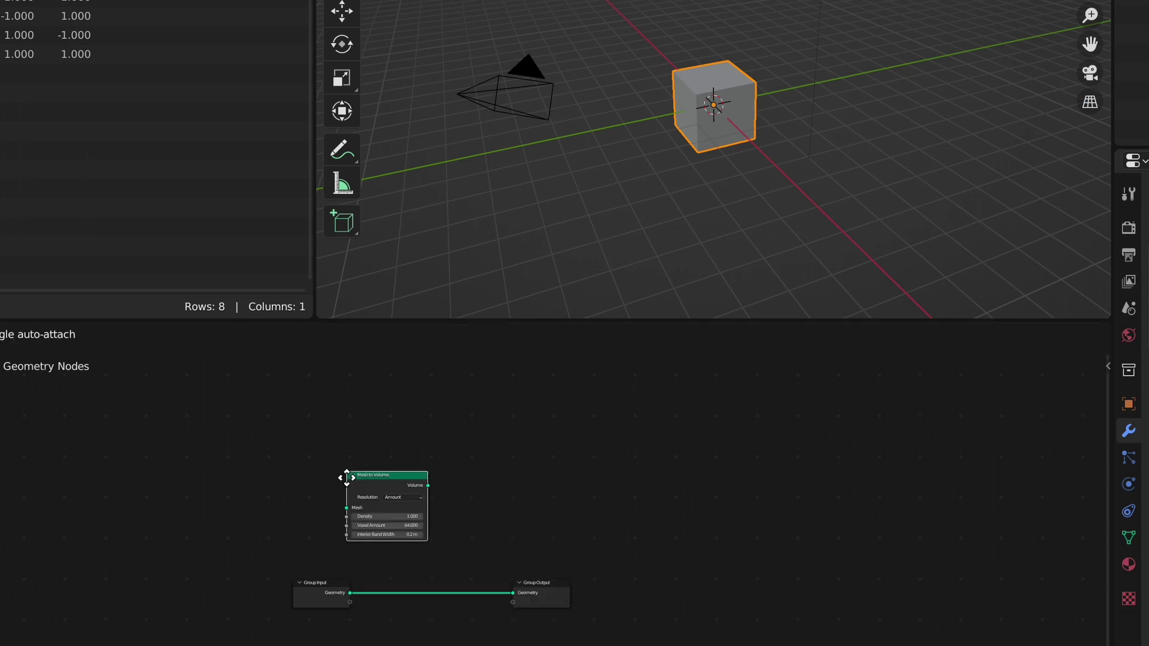
click(404, 576)
scroll(721, 108, up, 10)
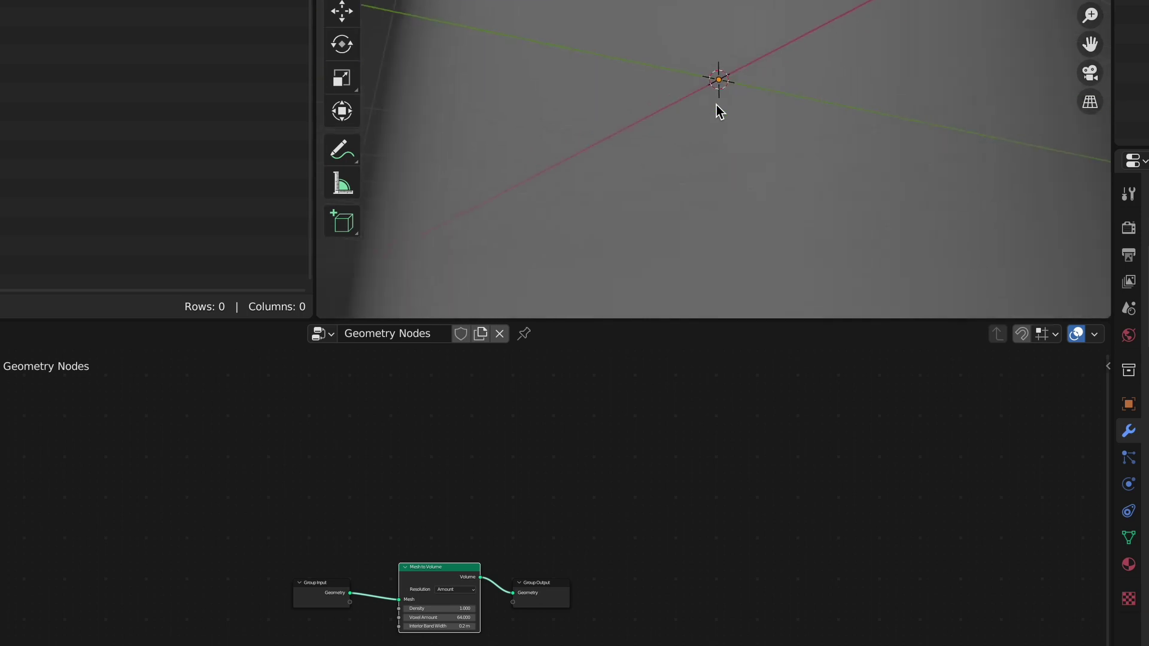
scroll(718, 108, down, 8)
Open the Mesh to Volume node's Online Manual page from its Node Context Menu.
right_click(524, 407)
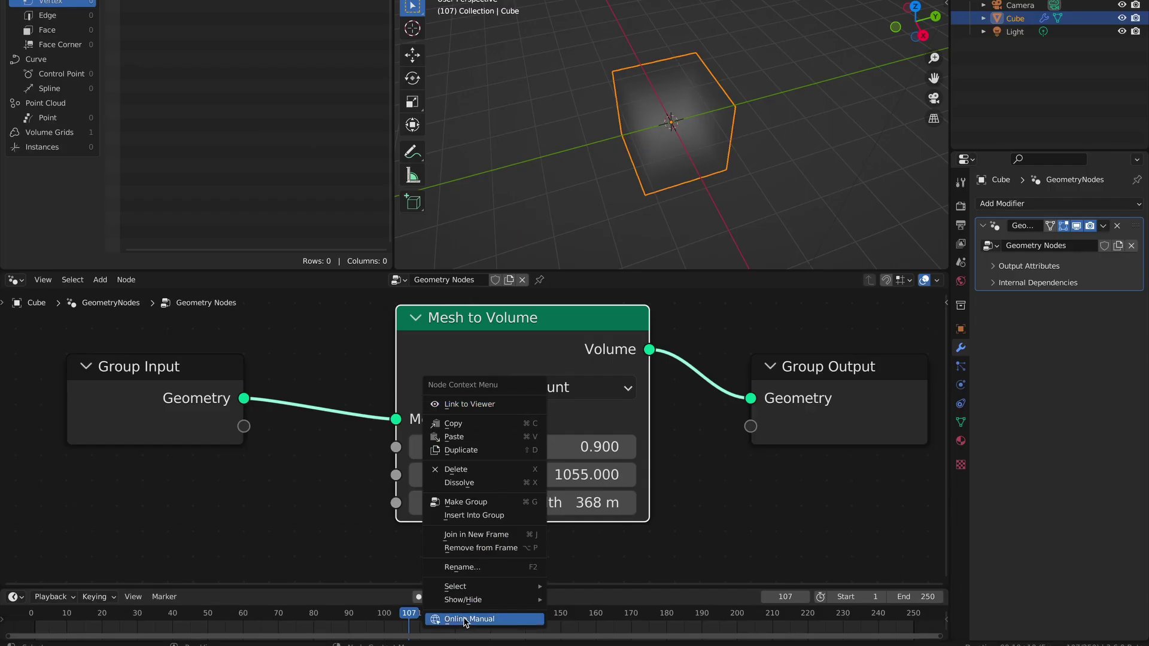
click(465, 620)
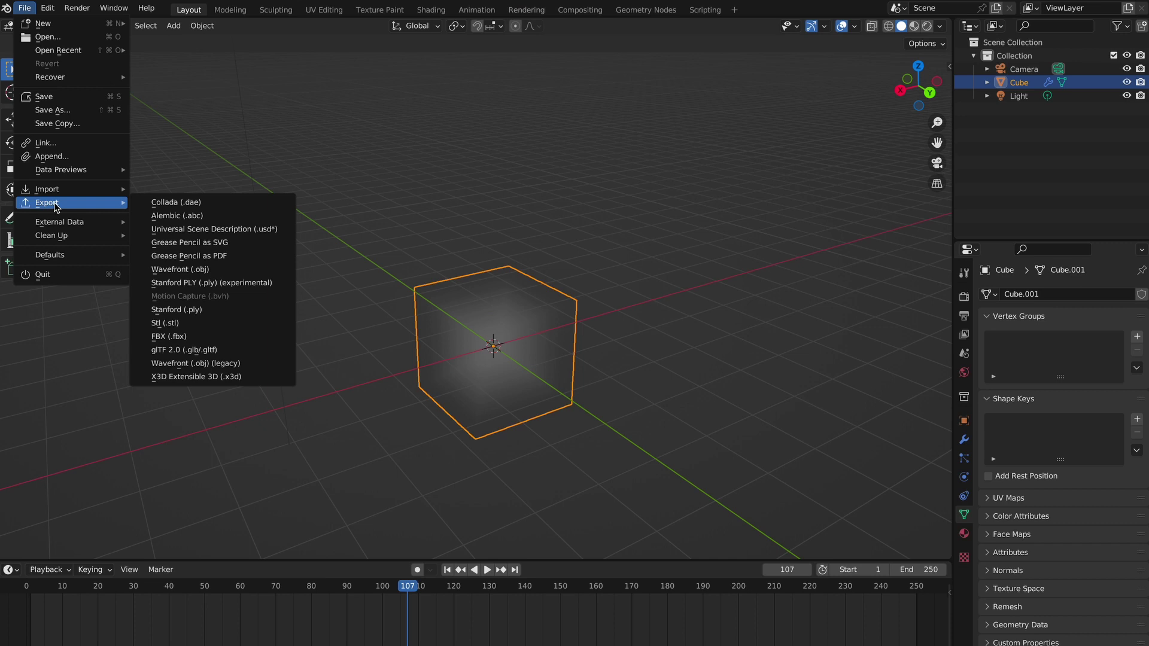
Open and cancel the Stanford (.ply) exporter, then open the FBX (.fbx) export dialog and scroll its settings.
click(201, 310)
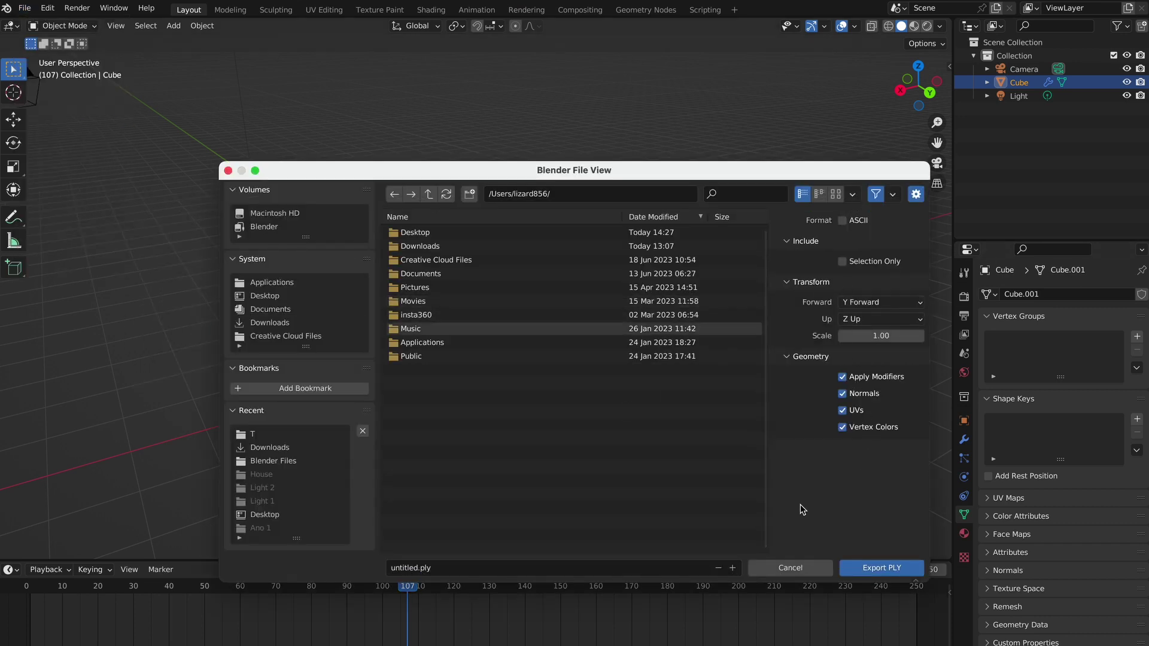
click(789, 567)
click(24, 8)
mouse_move(72, 203)
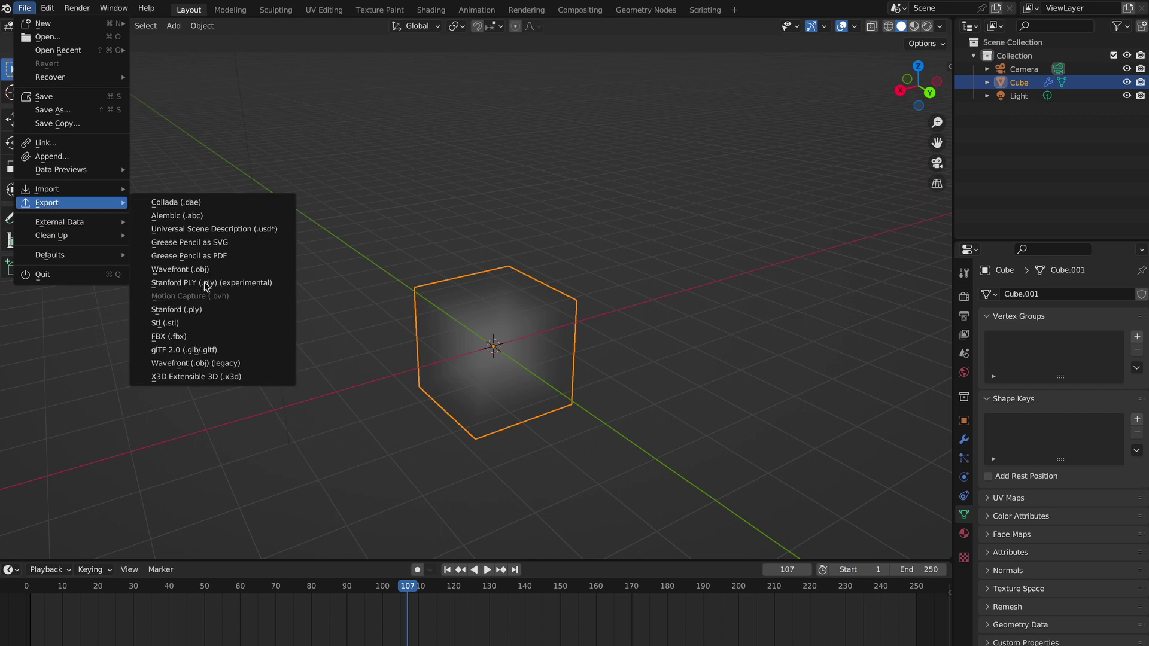
click(169, 336)
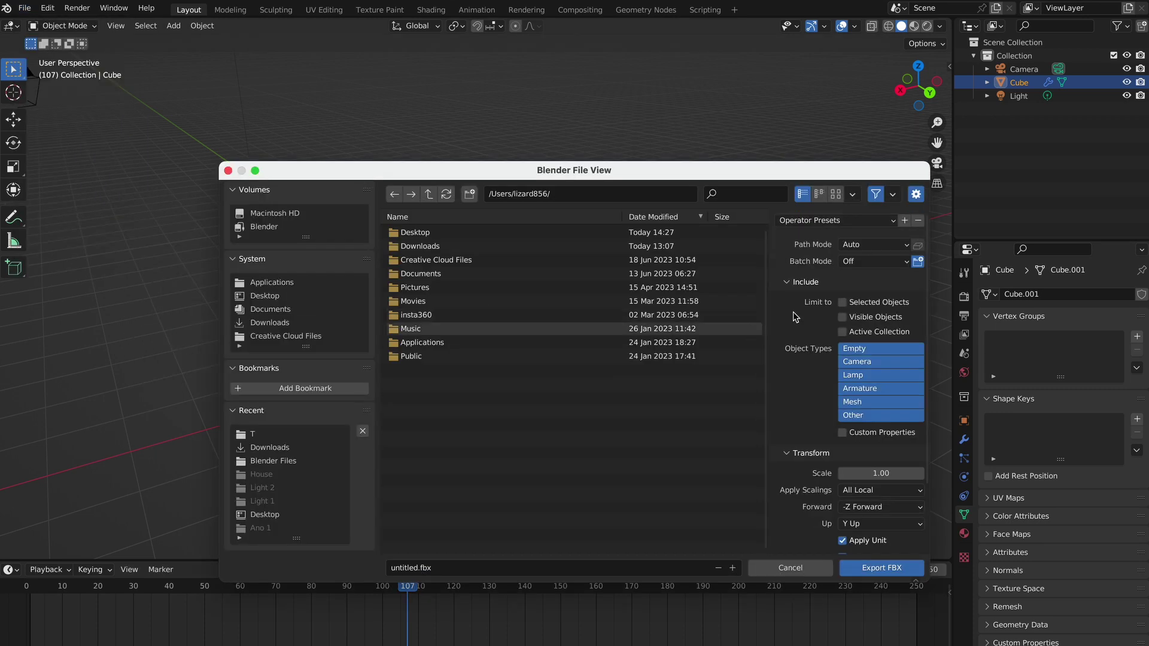
scroll(829, 316, down, 3)
scroll(828, 316, down, 3)
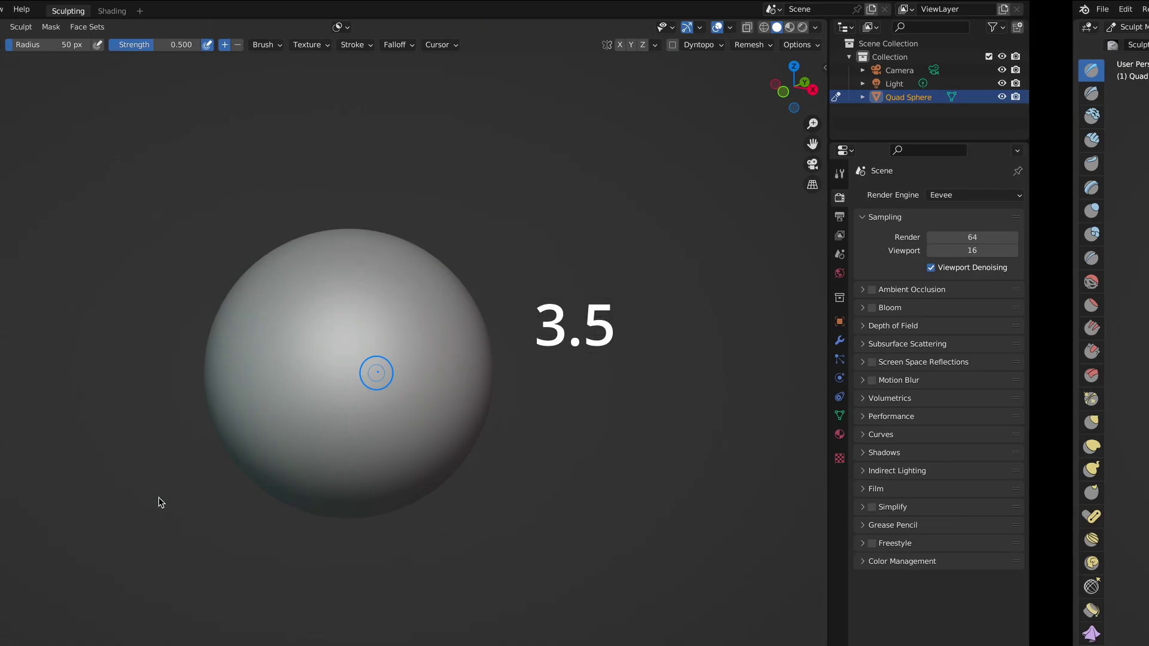
Open the Sculpt header menu in Blender 3.5 to review Show All, Box Hide and related items.
click(146, 27)
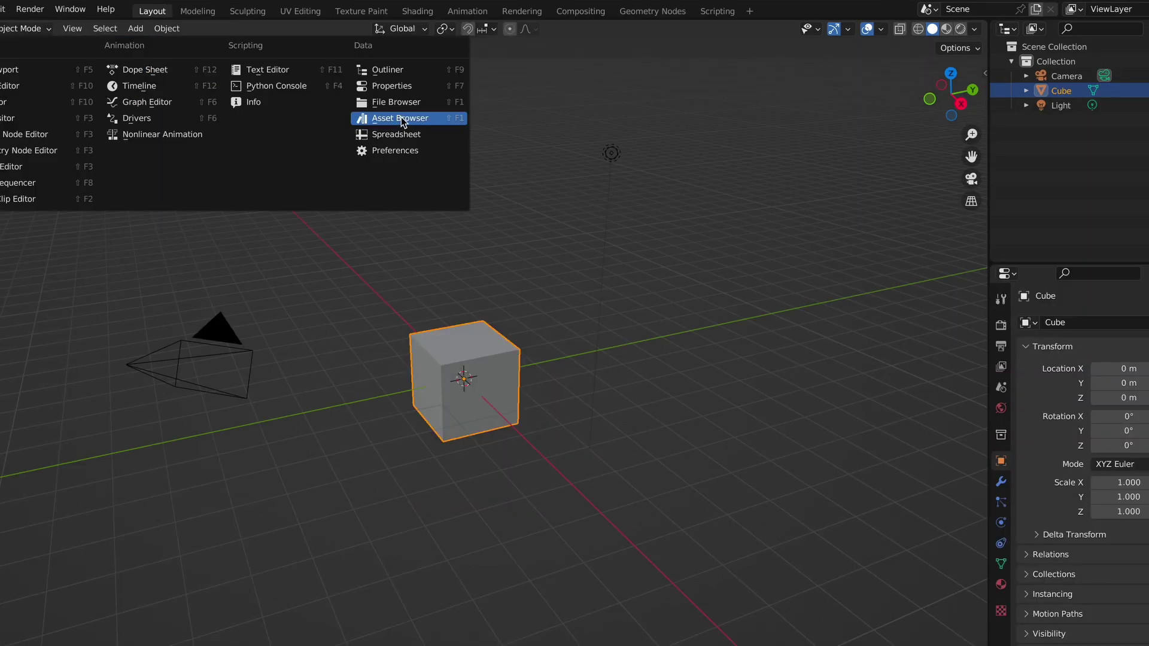
click(402, 120)
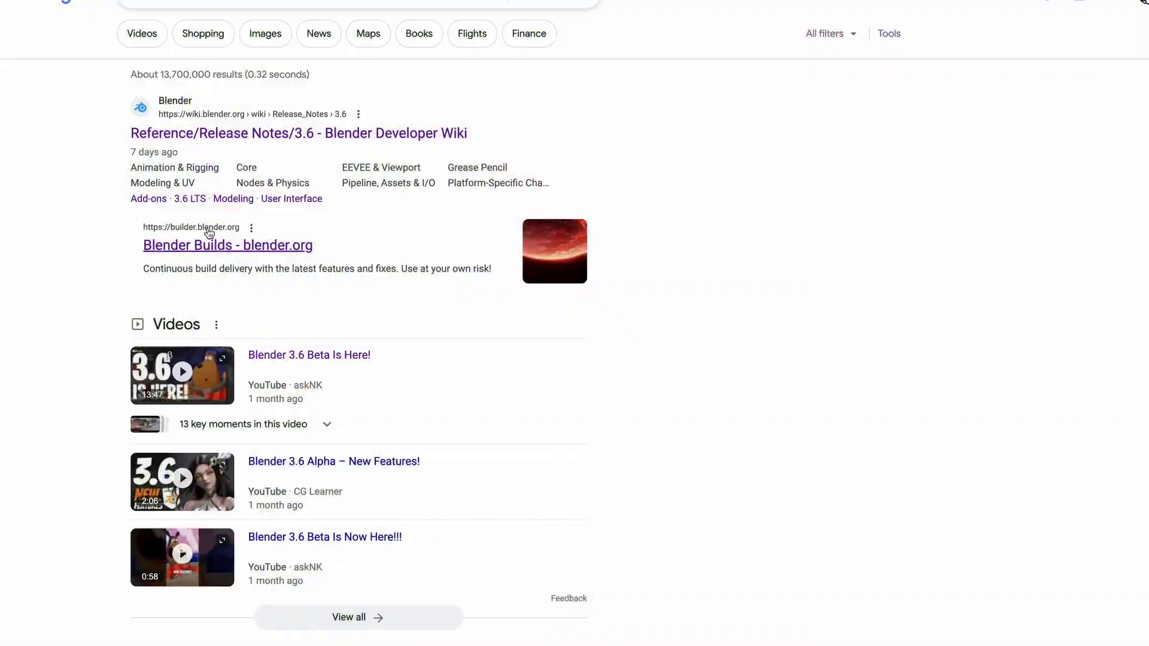
Open the 'Reference/Release Notes/3.6 - Blender Developer Wiki' search result.
click(188, 128)
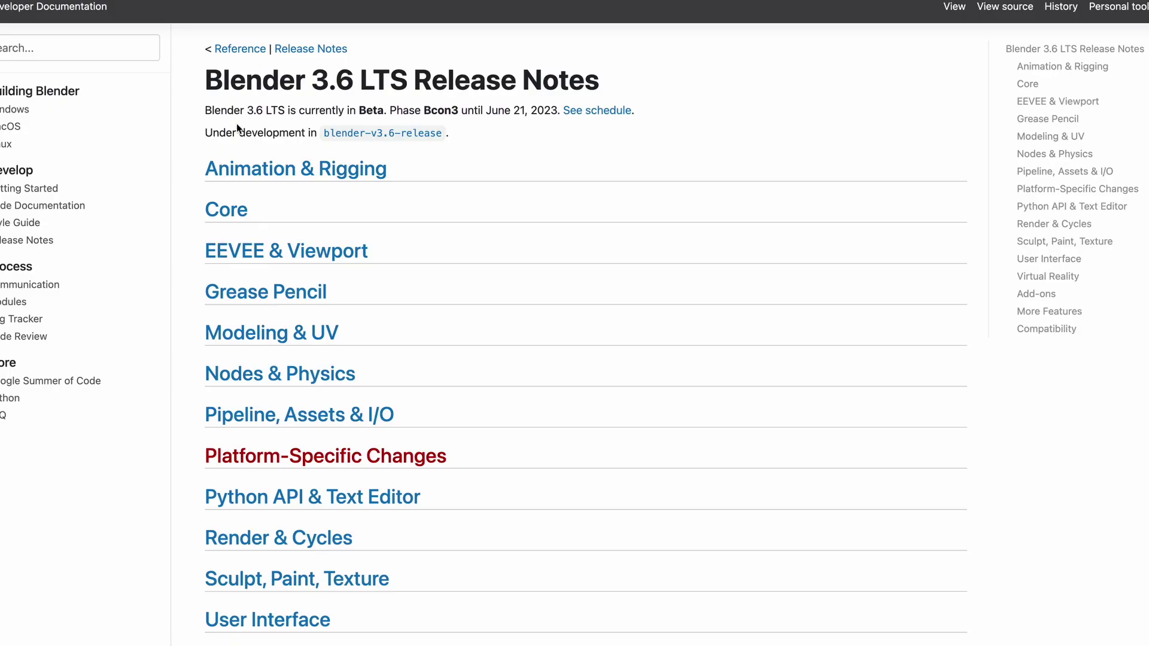